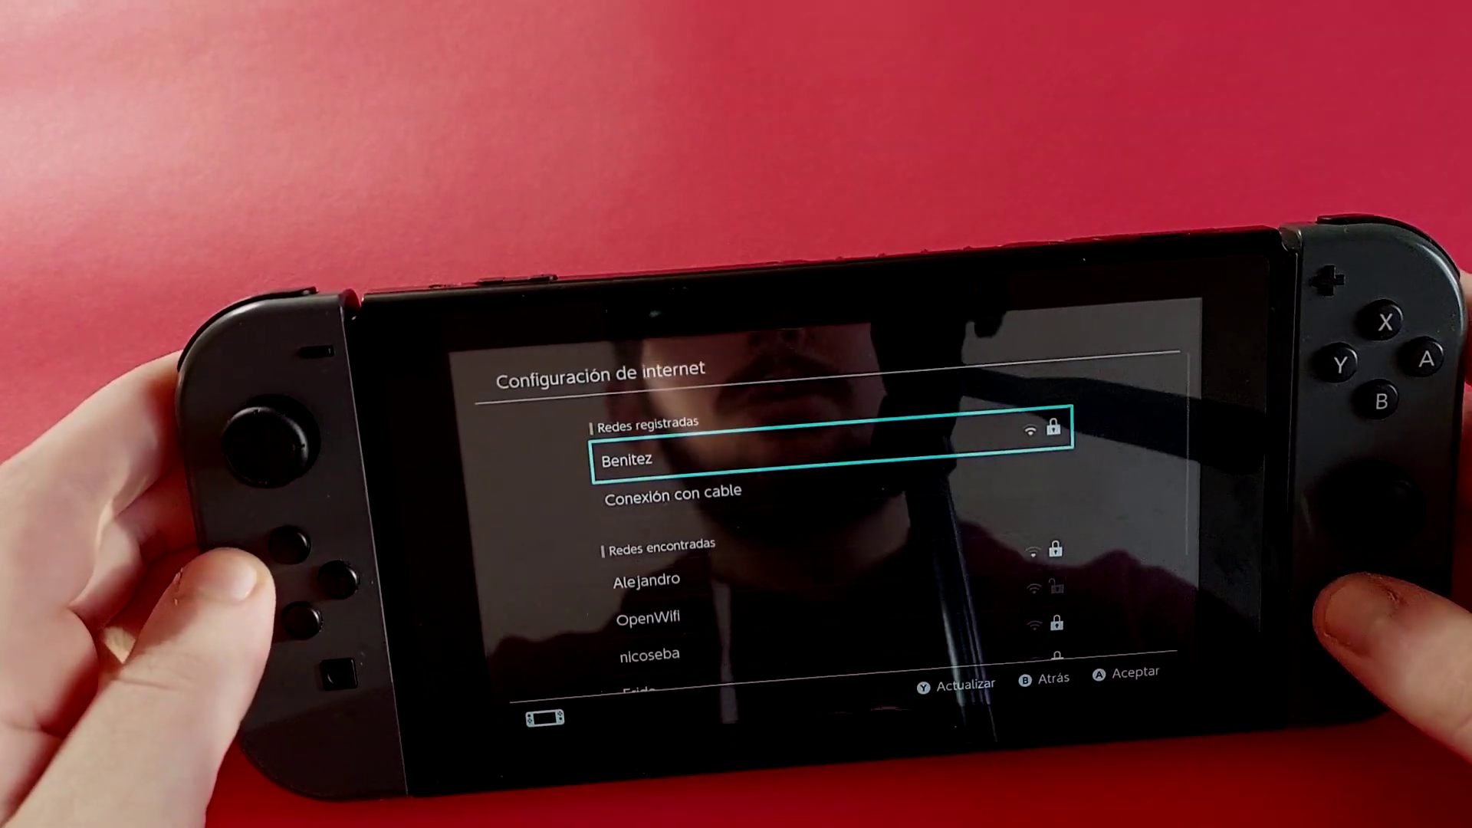
pyautogui.press('Home')
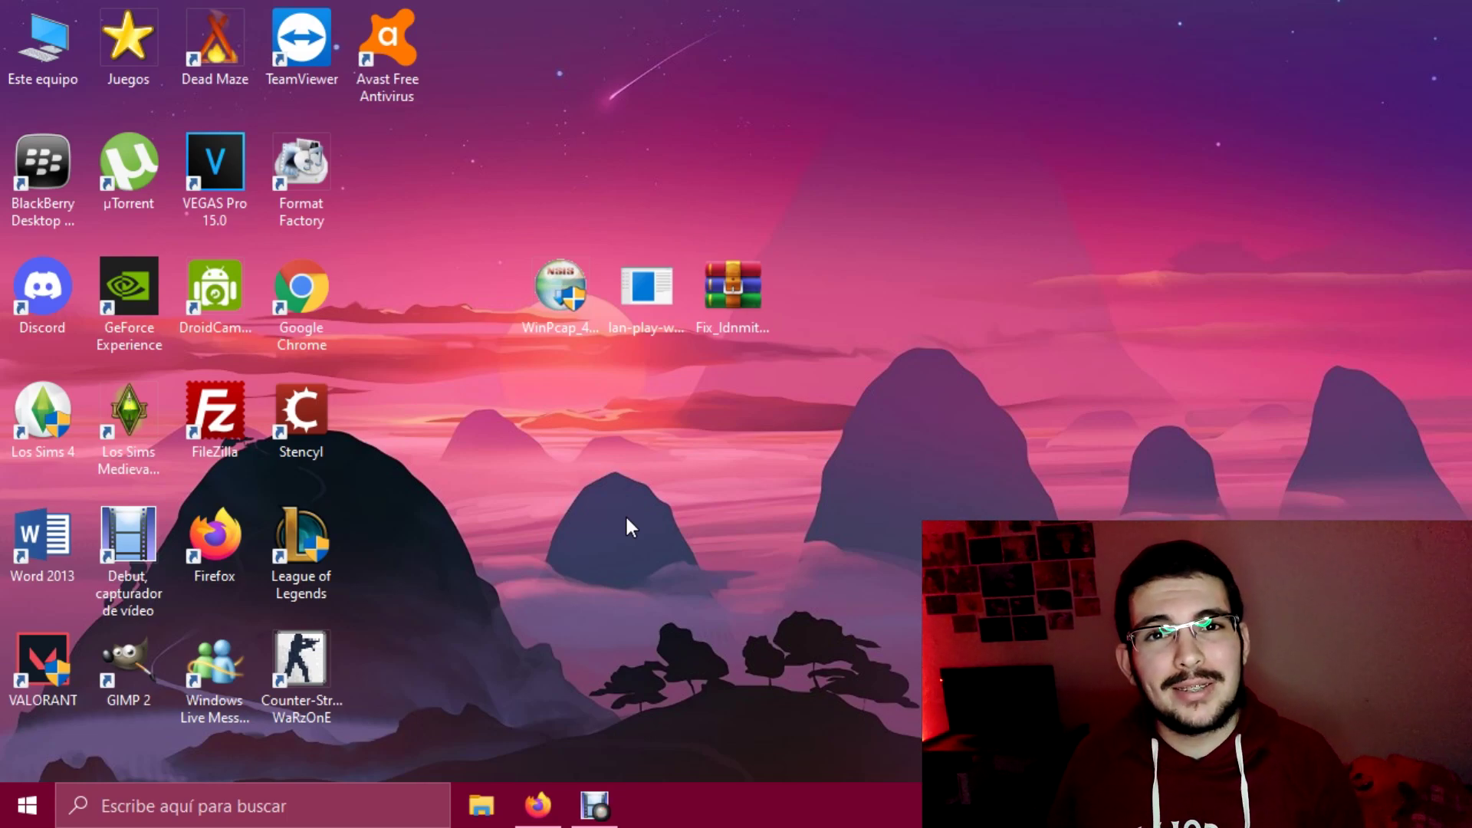
pyautogui.moveTo(572, 380); pyautogui.dragTo(781, 365)
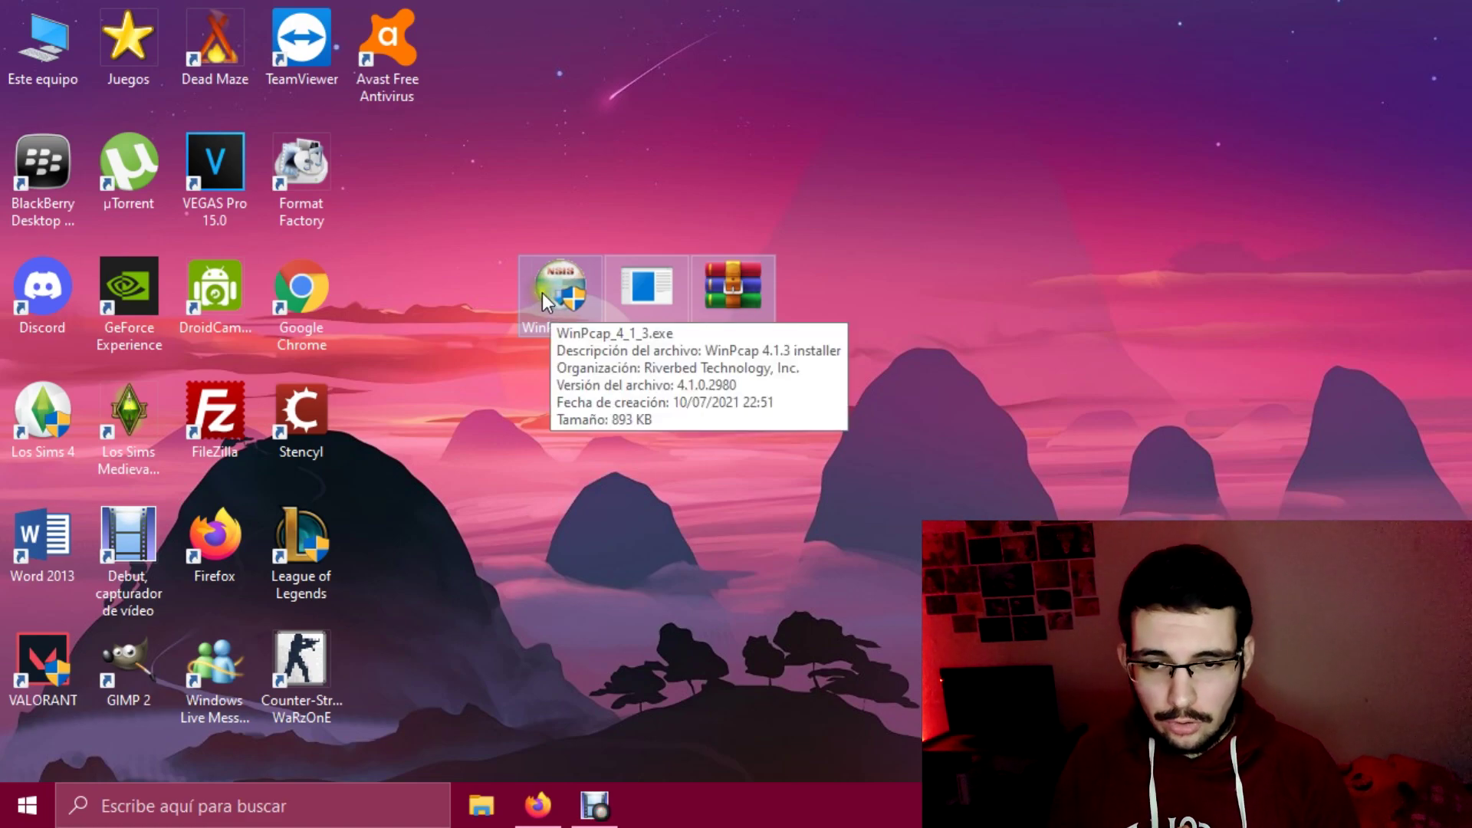
pyautogui.click(606, 546)
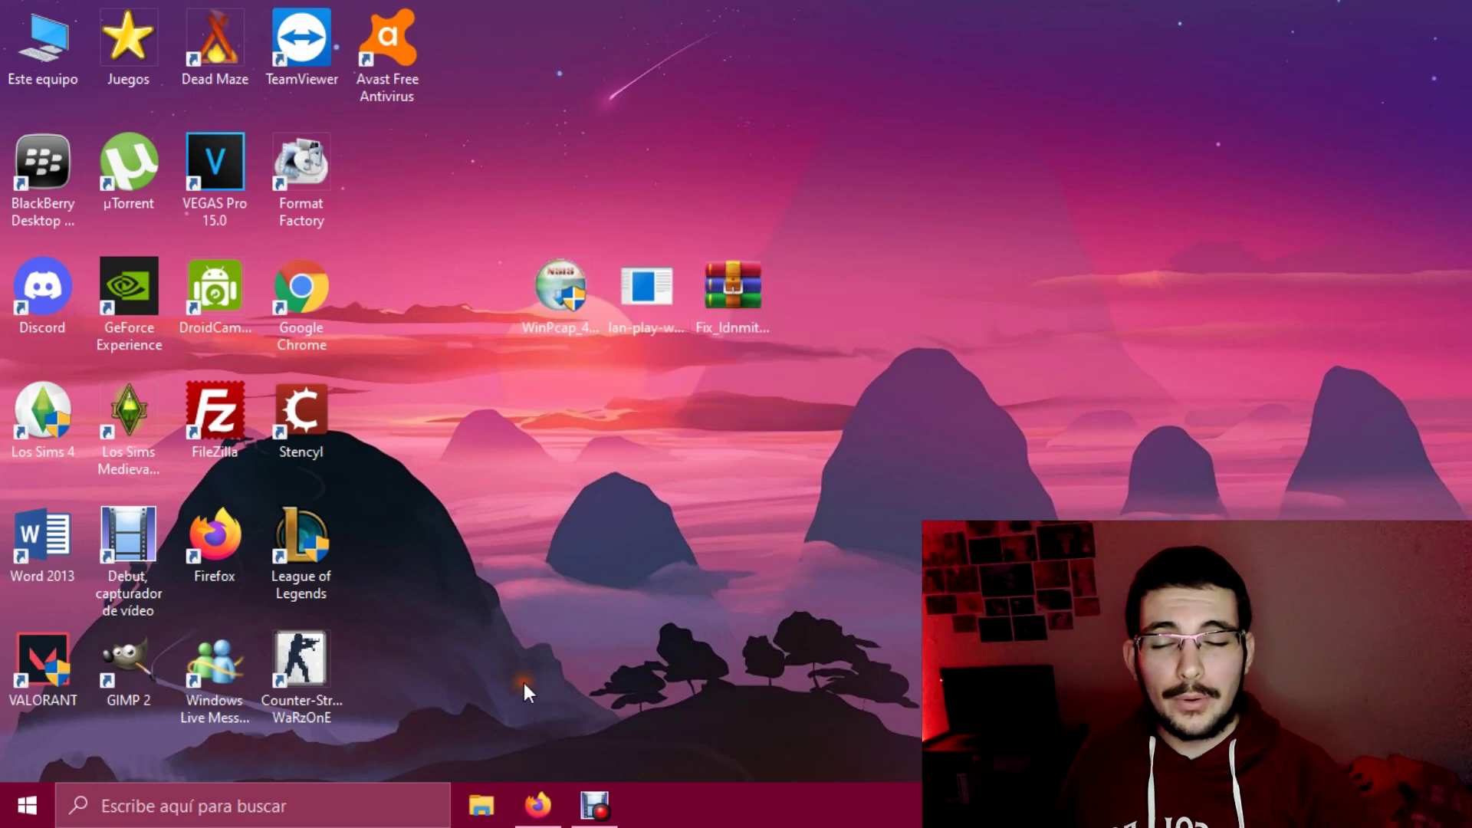
pyautogui.moveTo(481, 234); pyautogui.dragTo(790, 425)
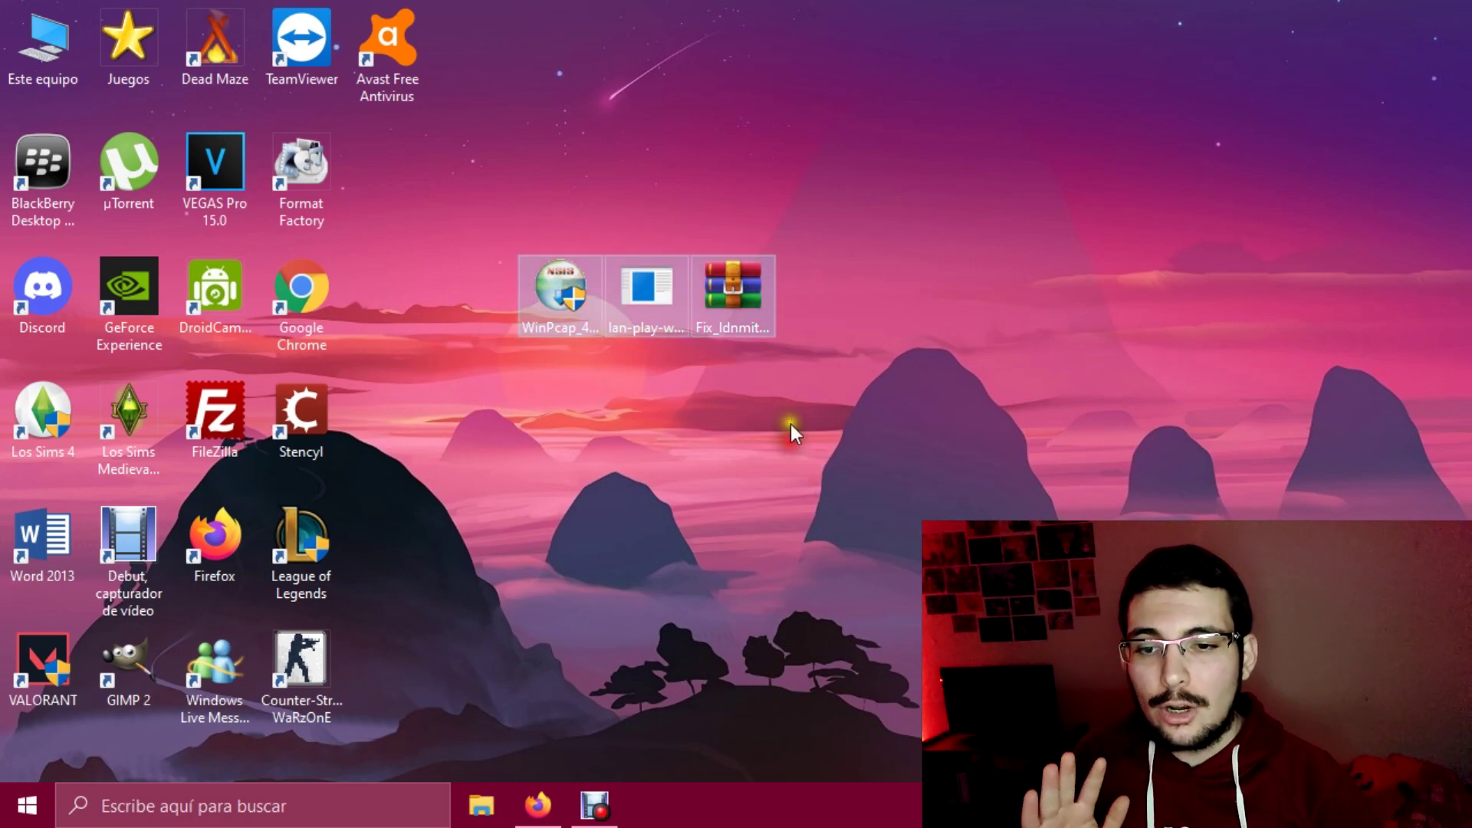
pyautogui.click(779, 426)
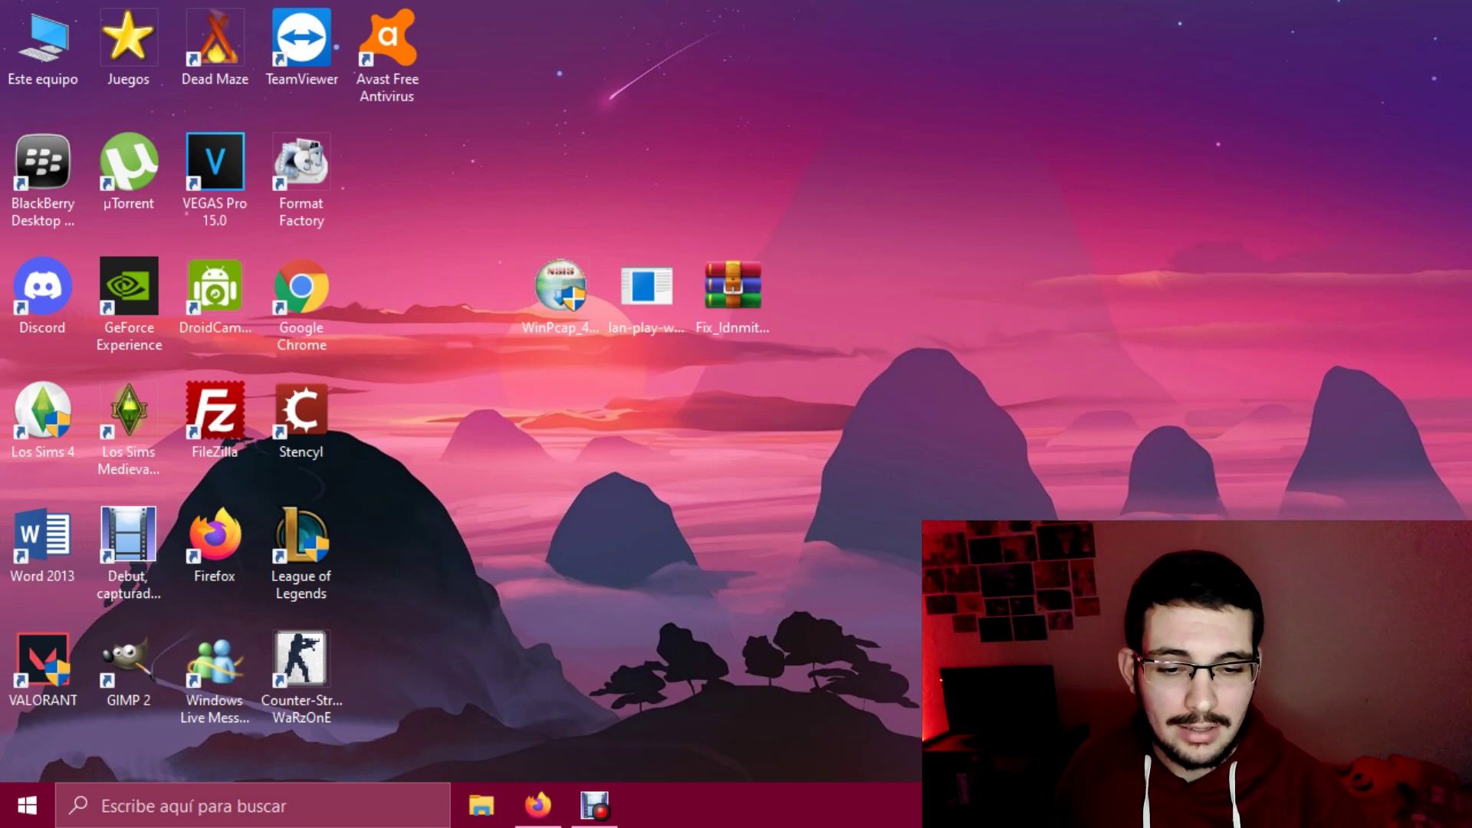
# Step: Review the antivirus options for turning its shields off temporarily, and dismiss them
pyautogui.moveTo(981, 627)
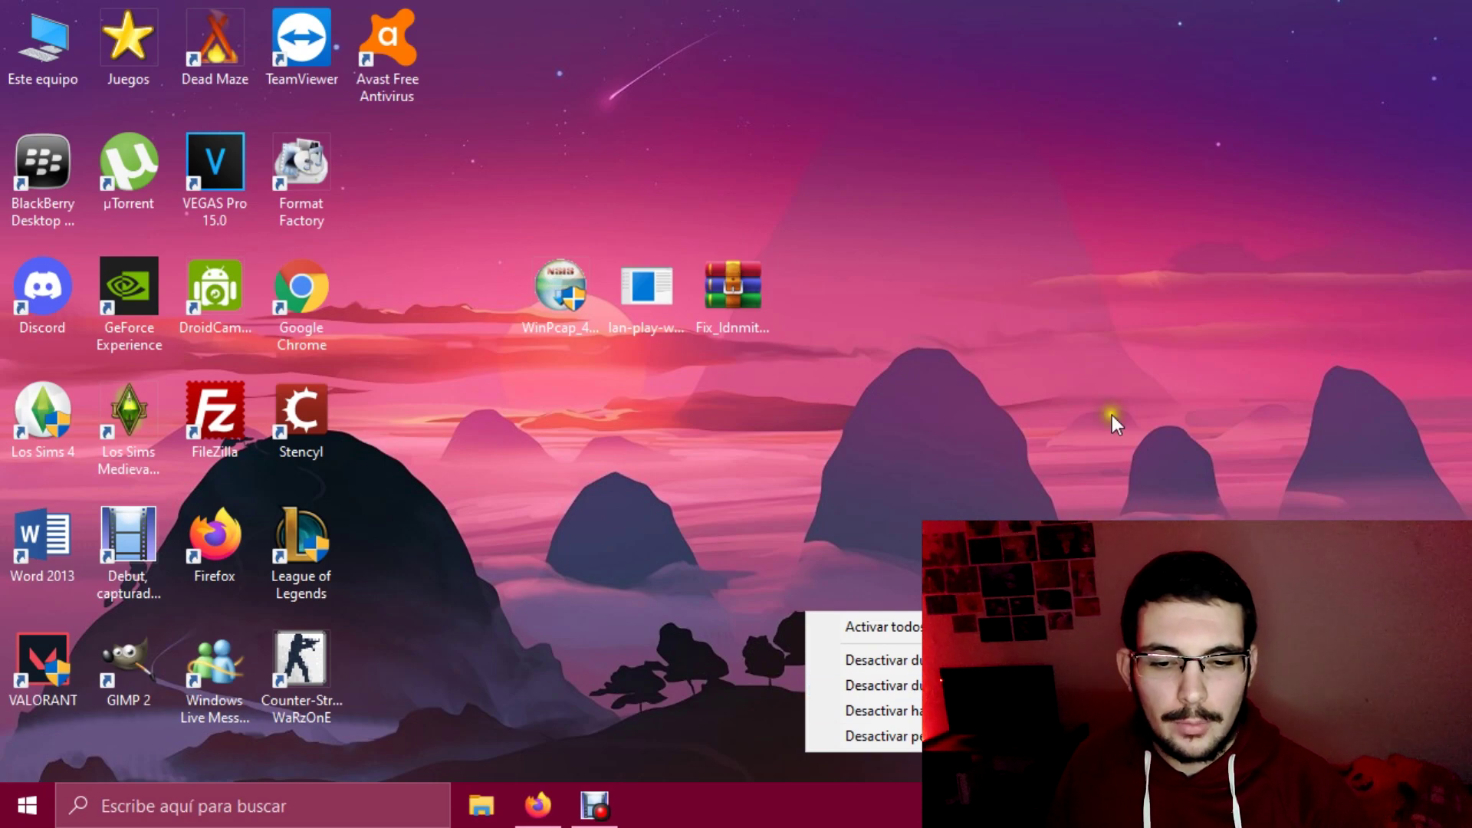
pyautogui.click(1023, 479)
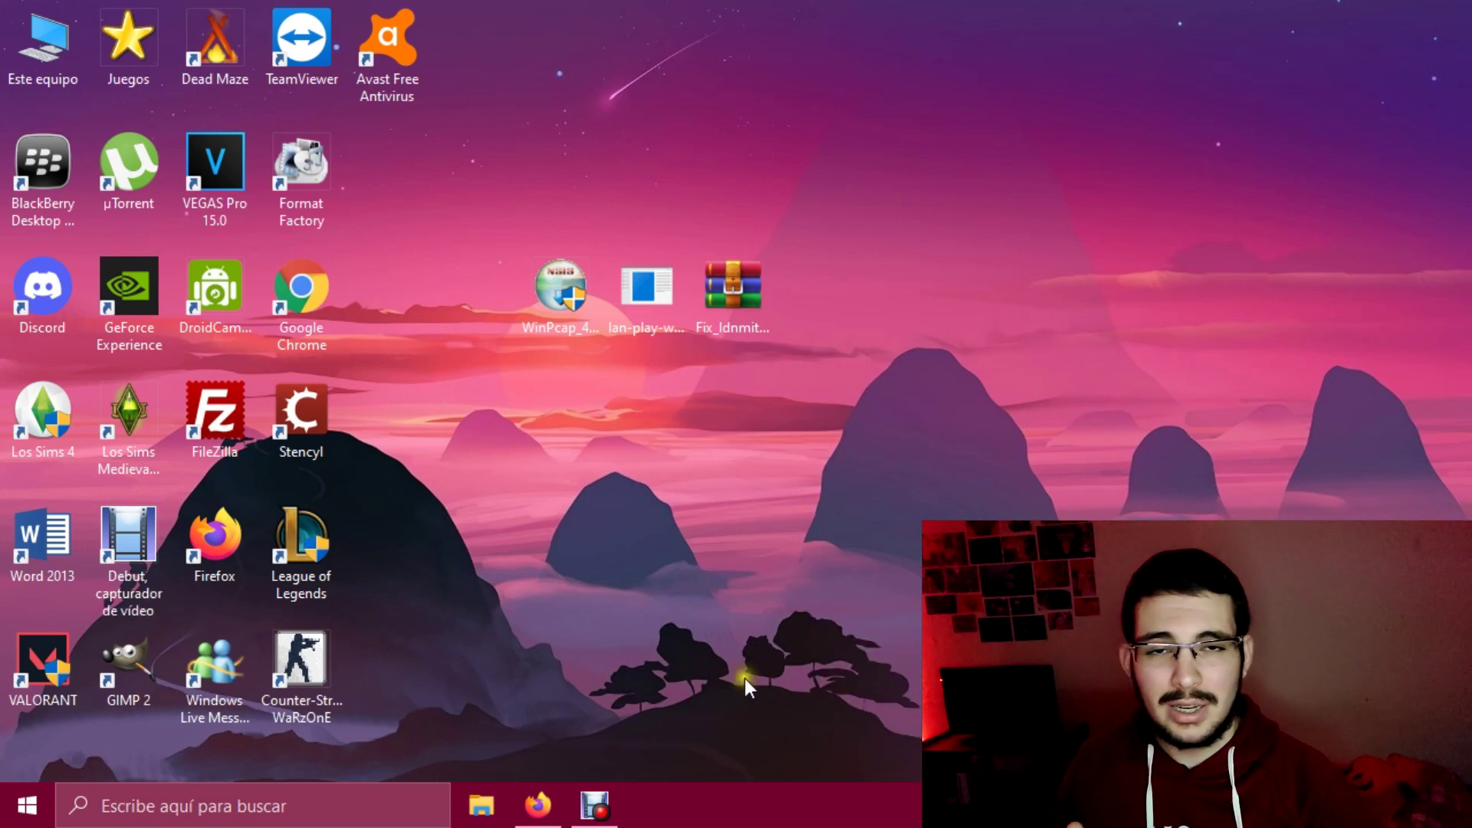
# Step: Run the WinPcap_4_1_3.exe installer, force the reinstallation, accept the license agreement and complete the setup
pyautogui.doubleClick(551, 310)
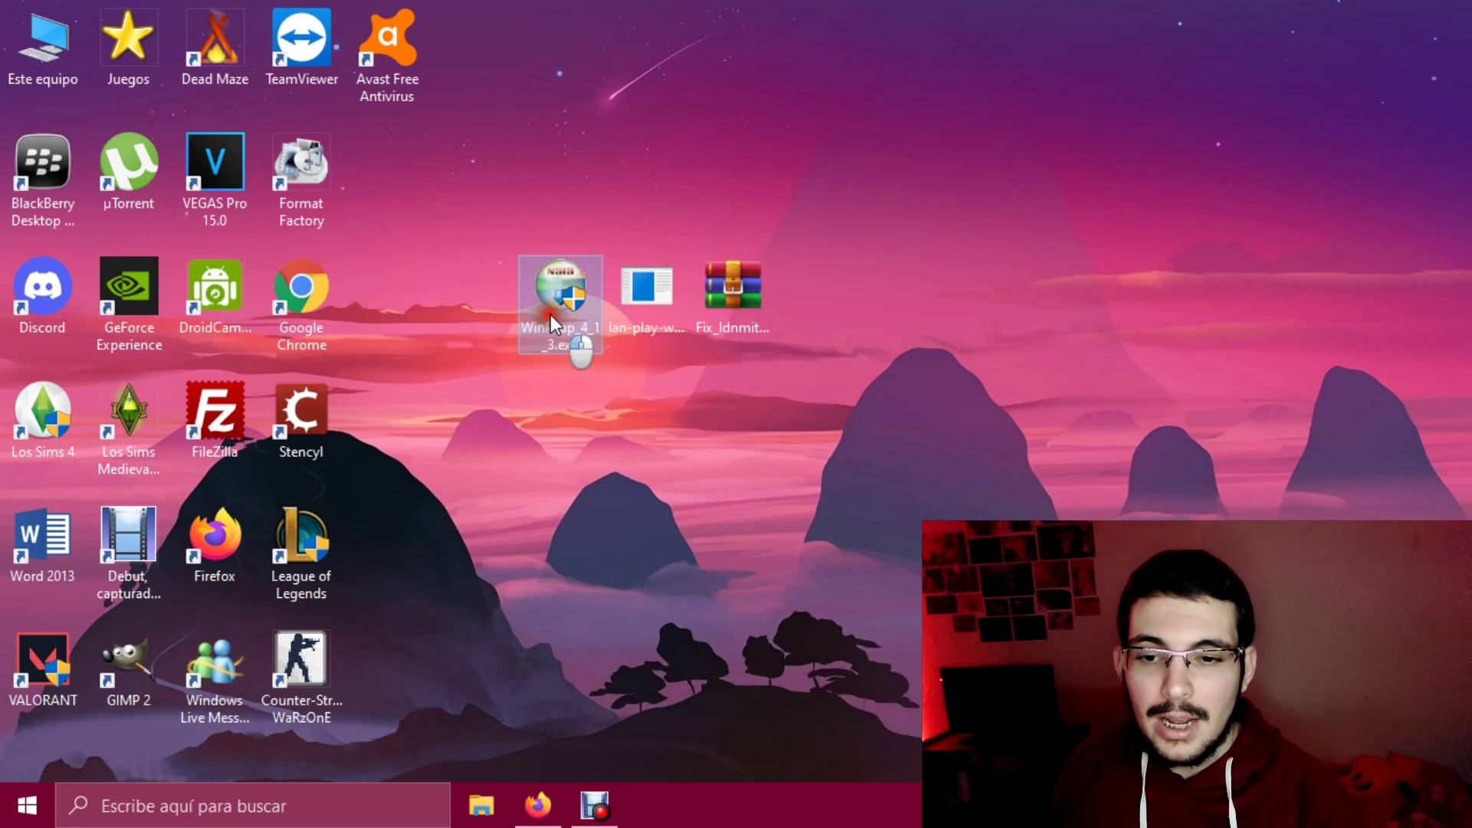
pyautogui.click(705, 557)
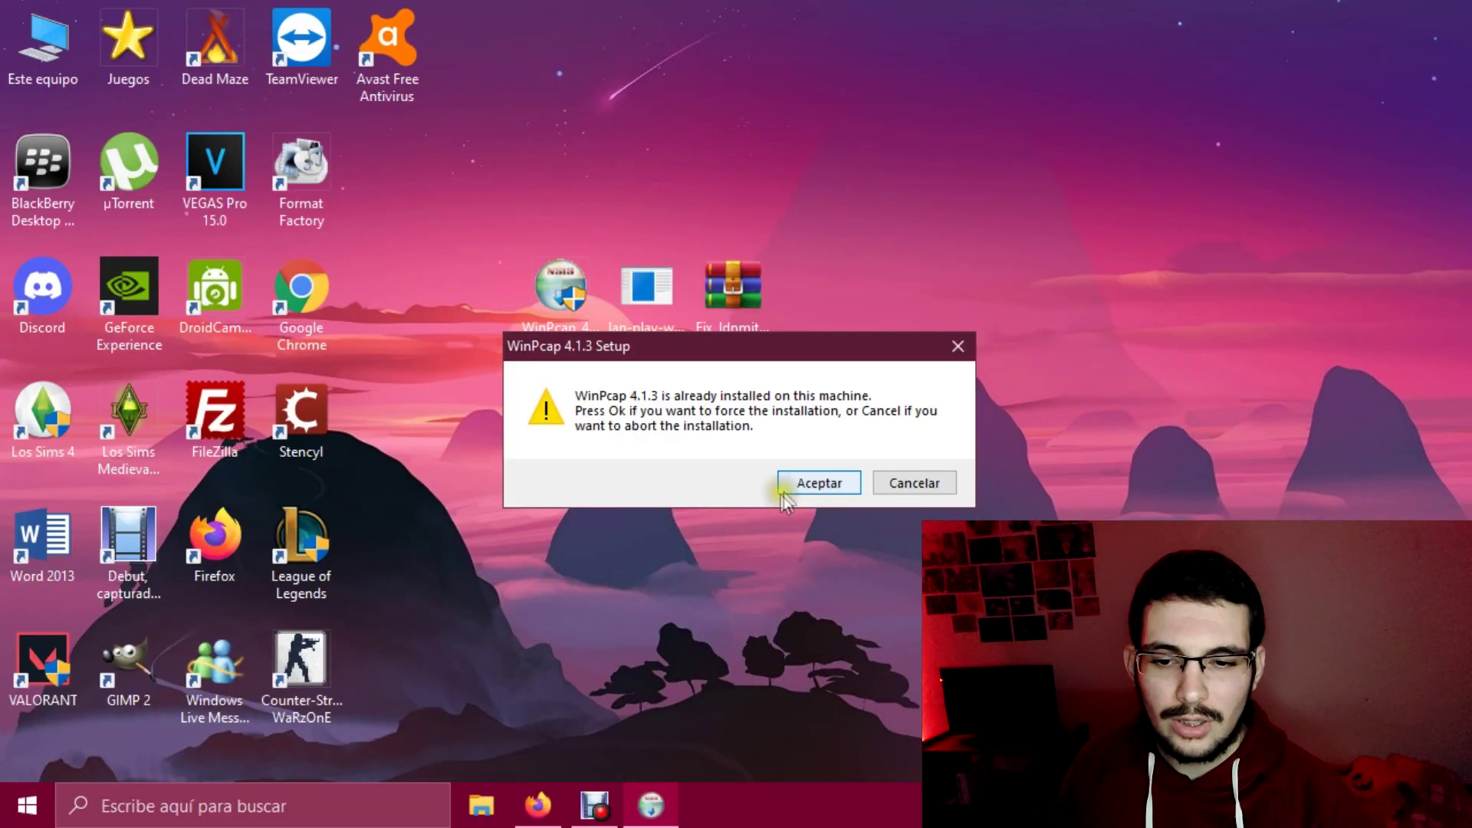
pyautogui.click(780, 496)
pyautogui.click(859, 592)
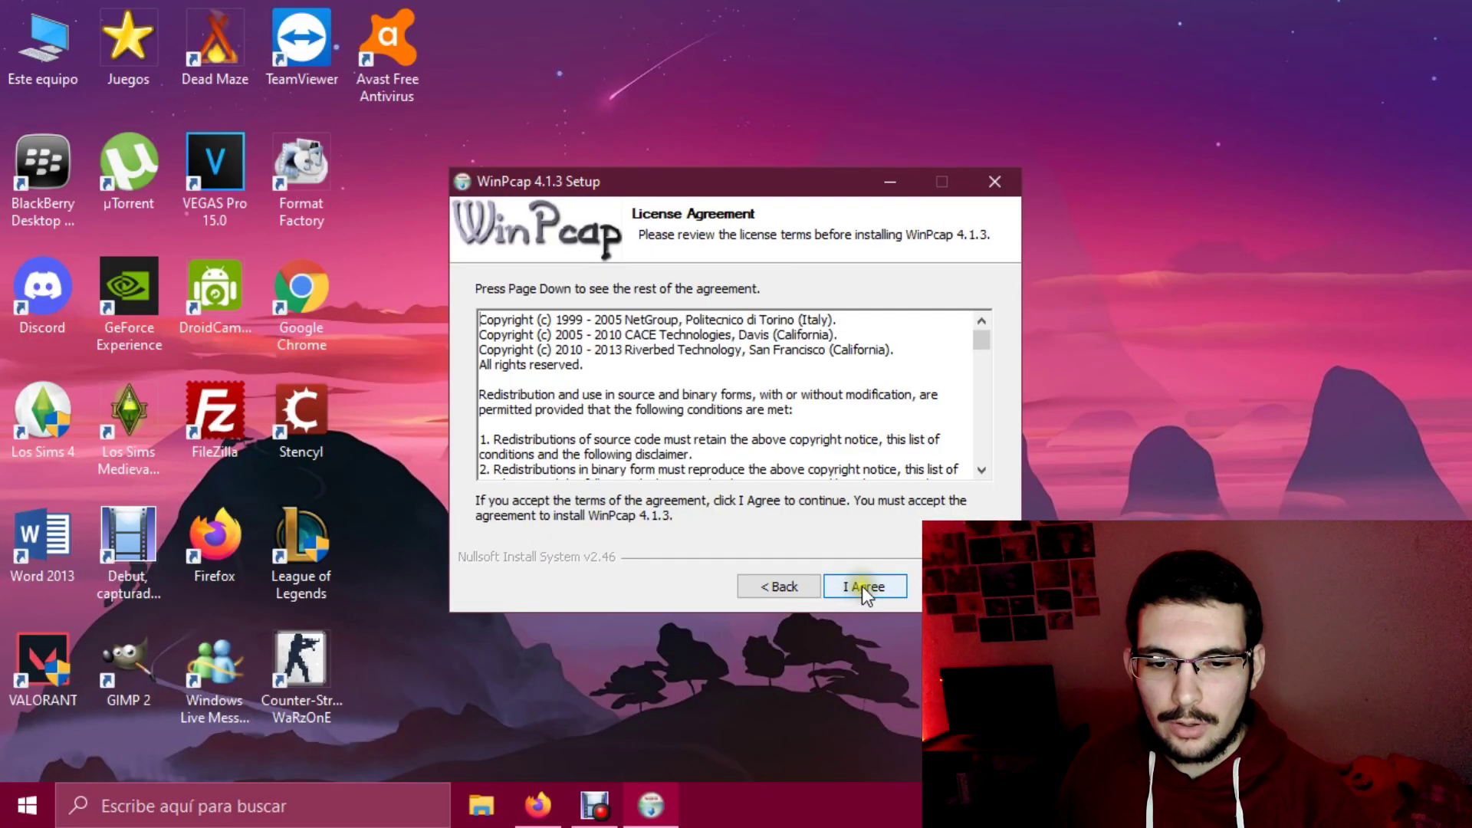
pyautogui.click(862, 586)
pyautogui.click(859, 591)
pyautogui.click(847, 586)
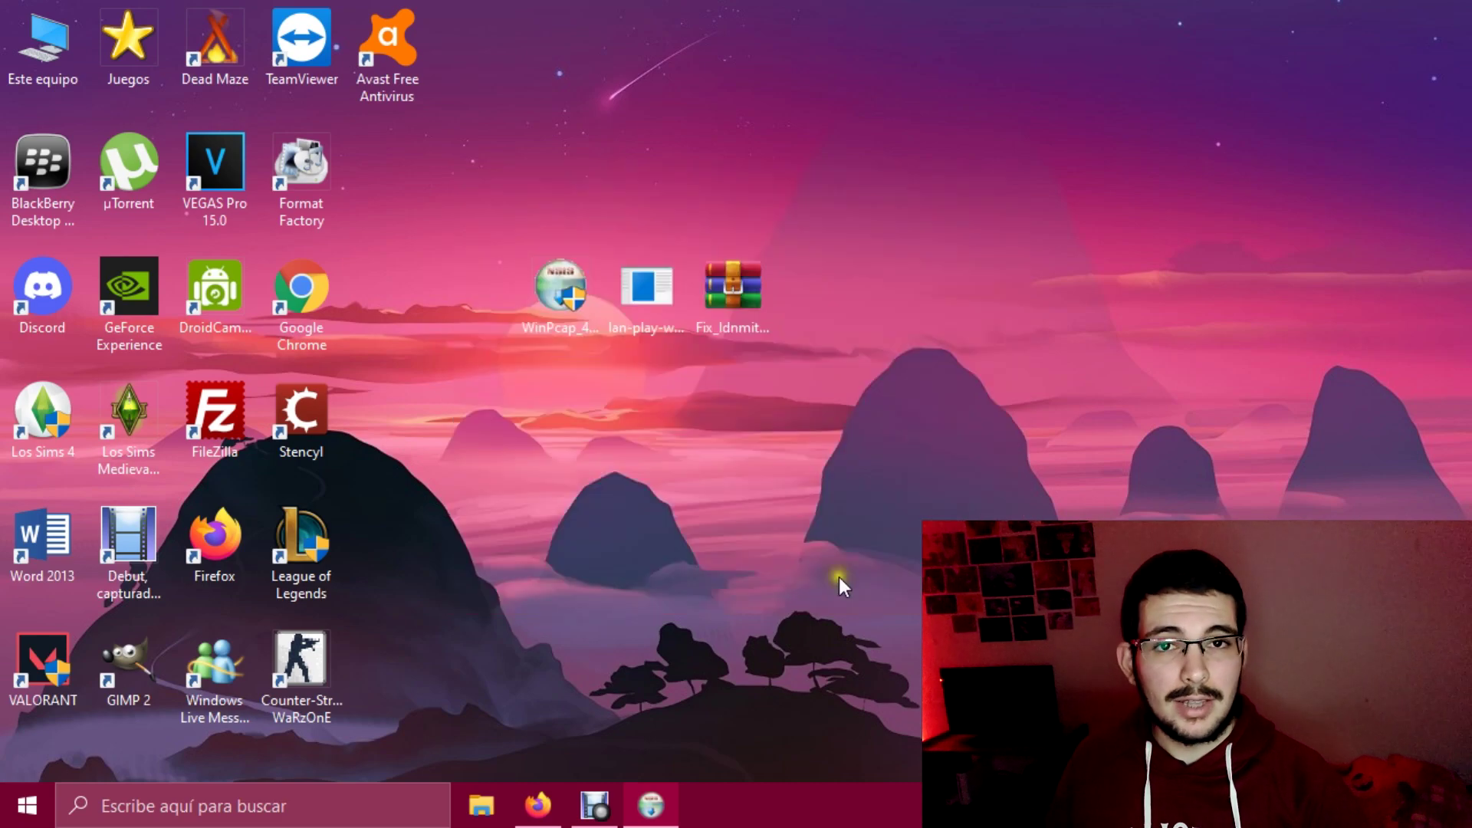
# Step: Move the WinPcap installer to the far side of the desktop and place Fix_ldnmitm.zip below the lan-play program
pyautogui.moveTo(569, 334); pyautogui.dragTo(1422, 541)
pyautogui.moveTo(745, 300); pyautogui.dragTo(655, 388)
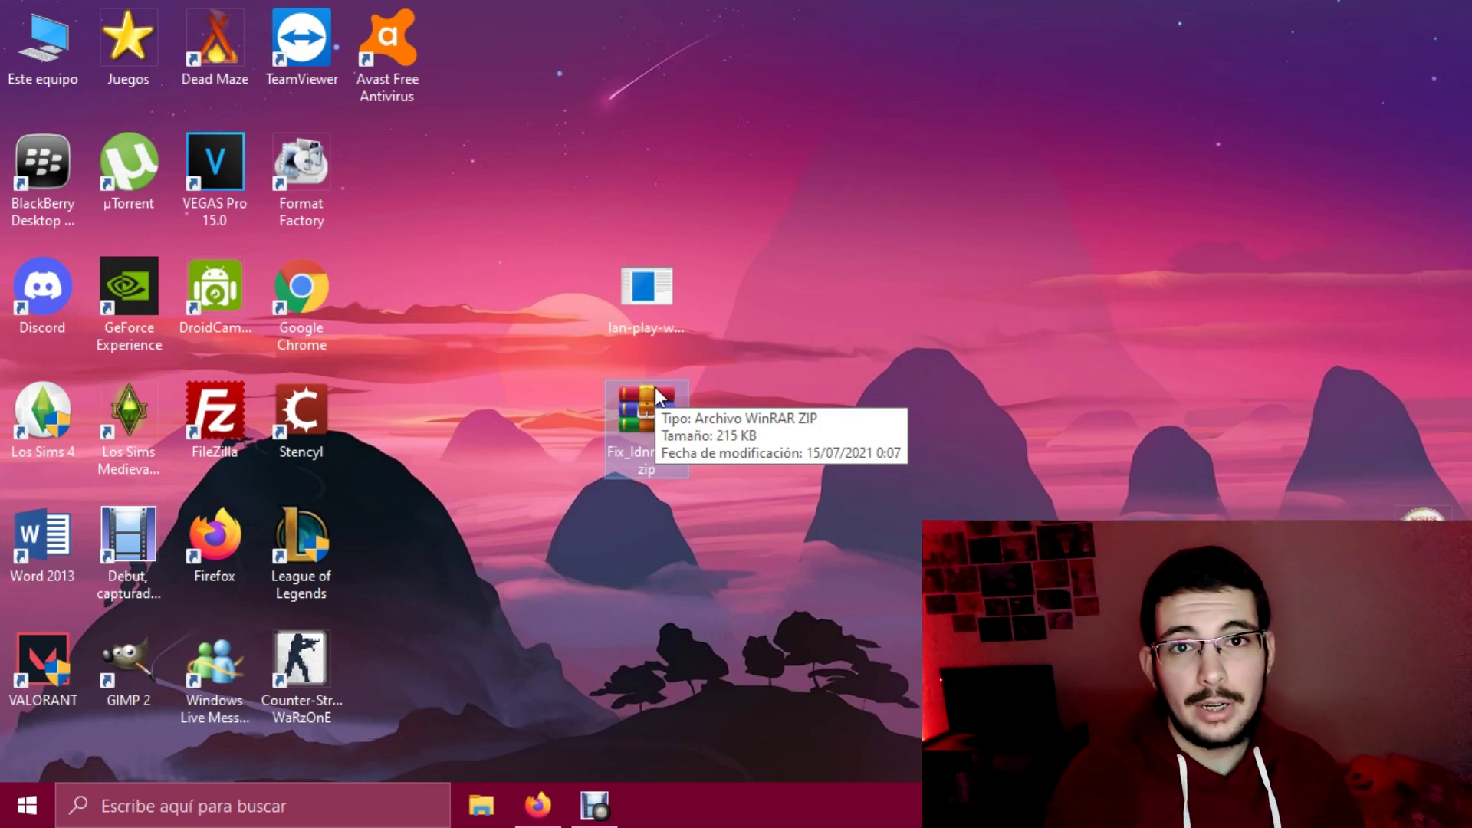
# Step: Check the contents of the Switch's SdCard folder and minimize its window
pyautogui.click(491, 784)
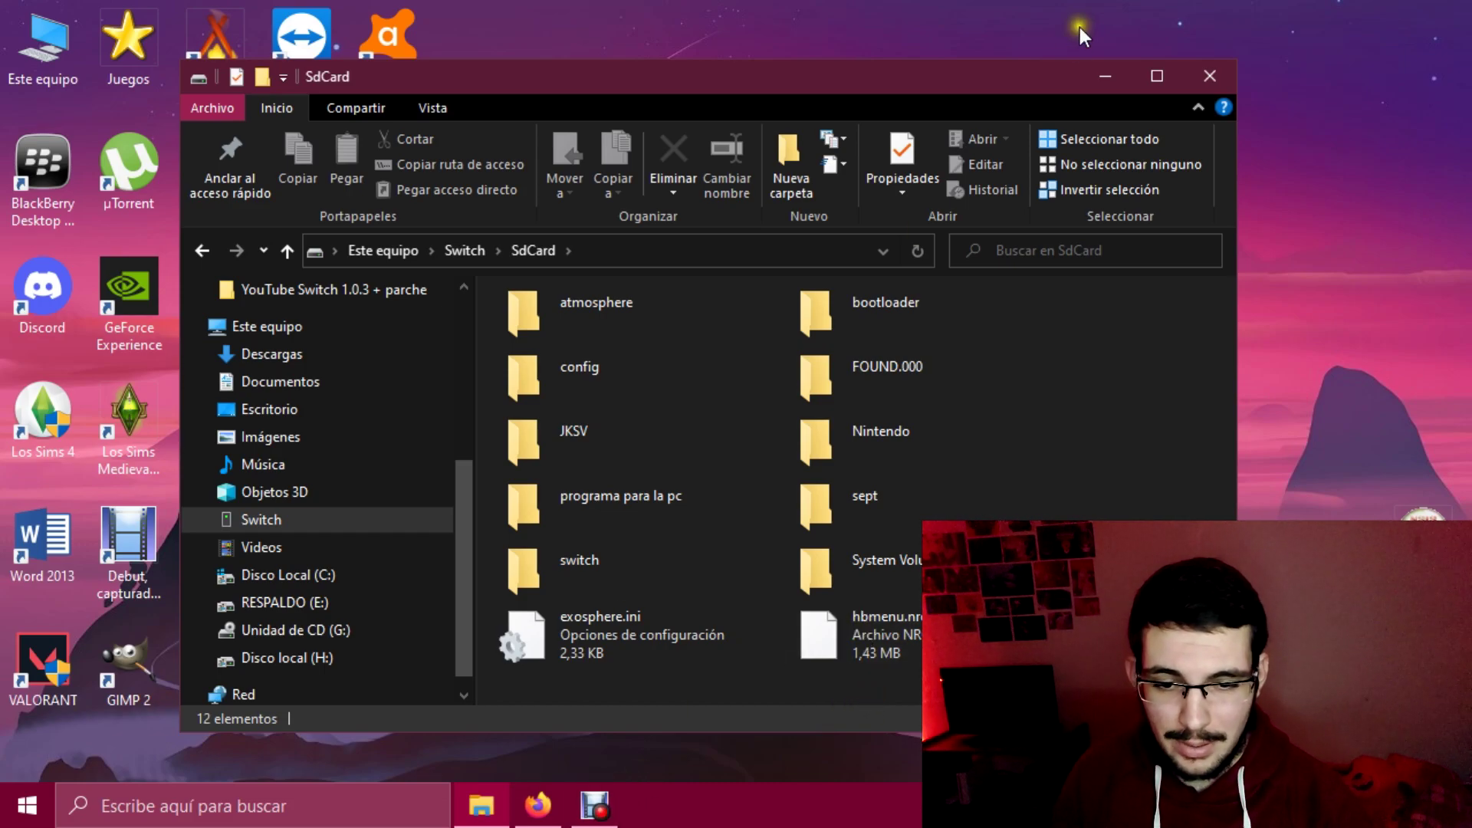
pyautogui.click(1105, 75)
pyautogui.moveTo(658, 431)
pyautogui.mouseDown()
pyautogui.moveTo(562, 447)
pyautogui.moveTo(651, 430)
pyautogui.mouseUp()
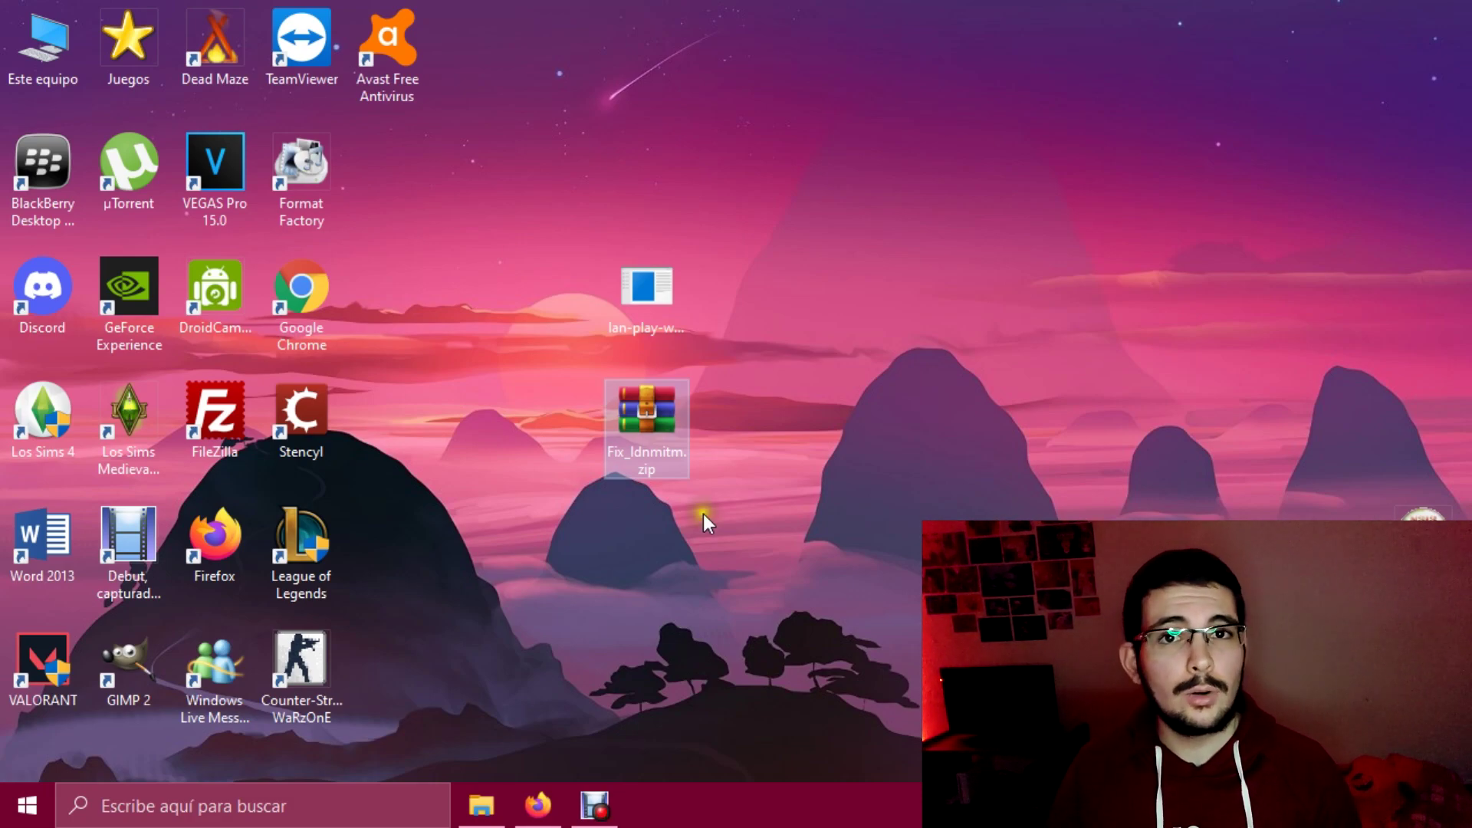
# Step: Extract the atmosphere and switch folders from Fix_ldnmitm.zip to the desktop
pyautogui.click(693, 417)
pyautogui.doubleClick(693, 417)
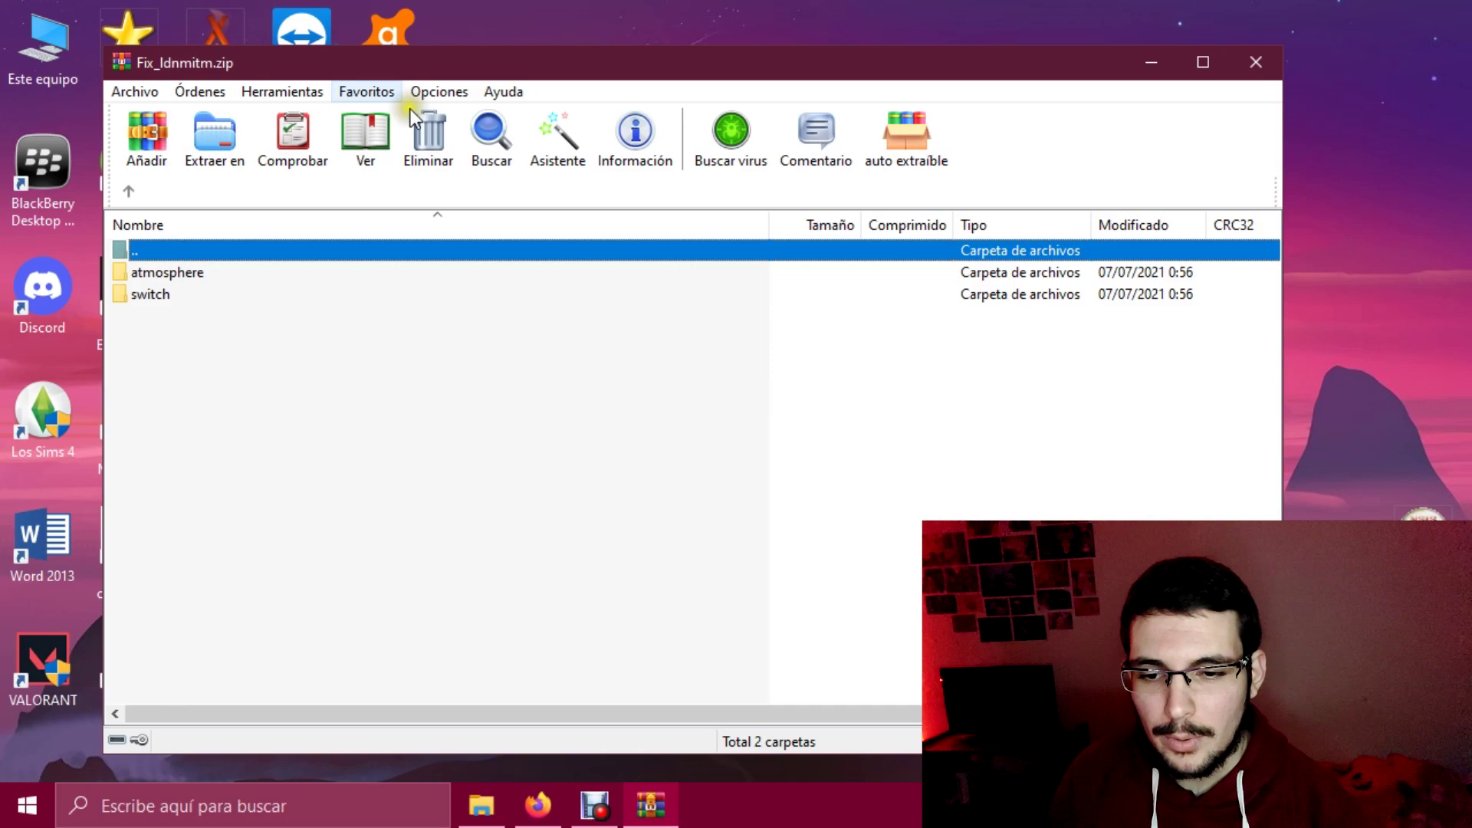
pyautogui.moveTo(383, 60); pyautogui.dragTo(966, 77)
pyautogui.click(805, 311)
pyautogui.keyDown('shift'); pyautogui.click(798, 291); pyautogui.keyUp('shift')
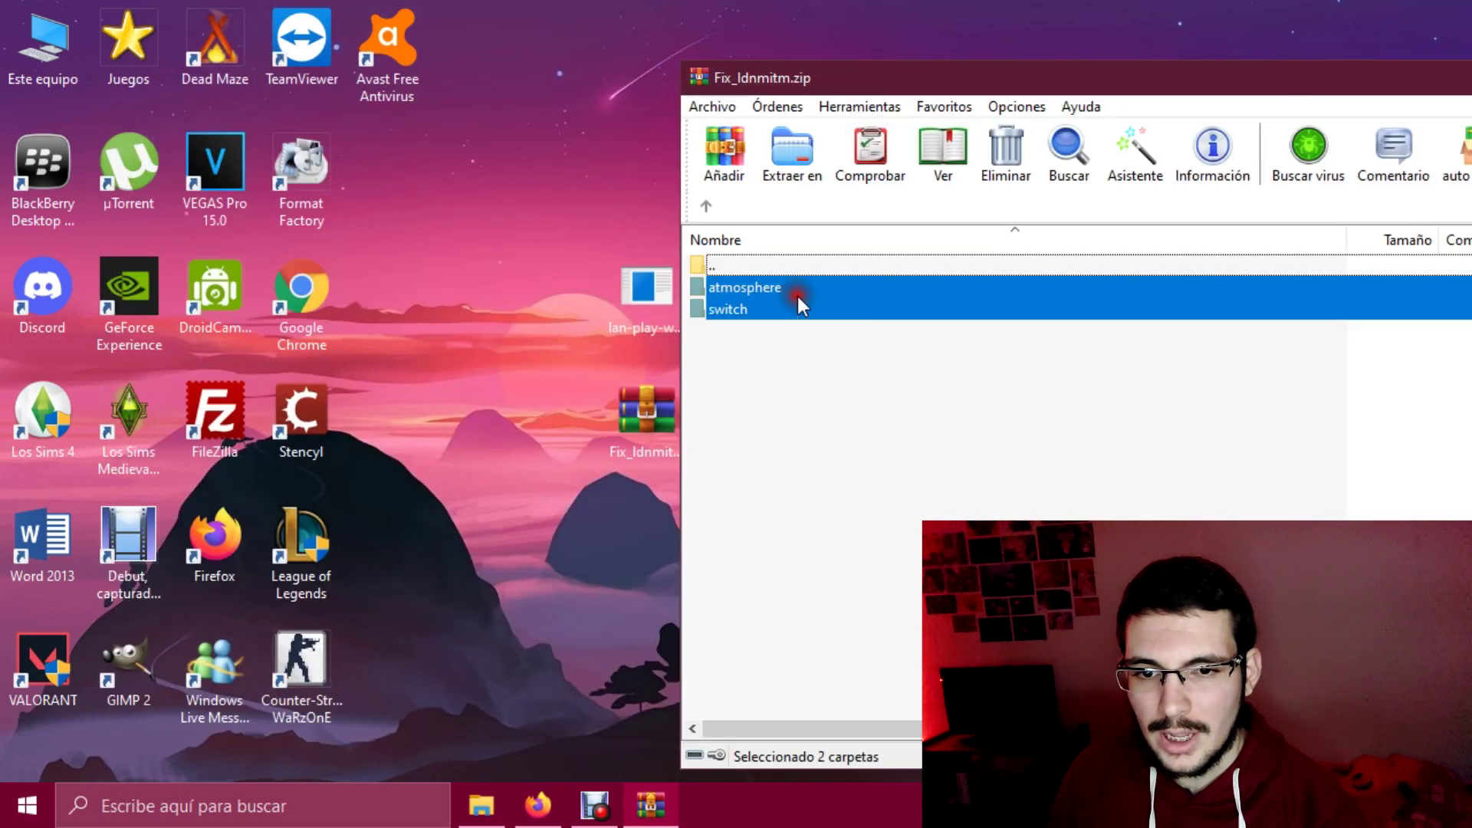
pyautogui.moveTo(817, 302); pyautogui.dragTo(455, 310)
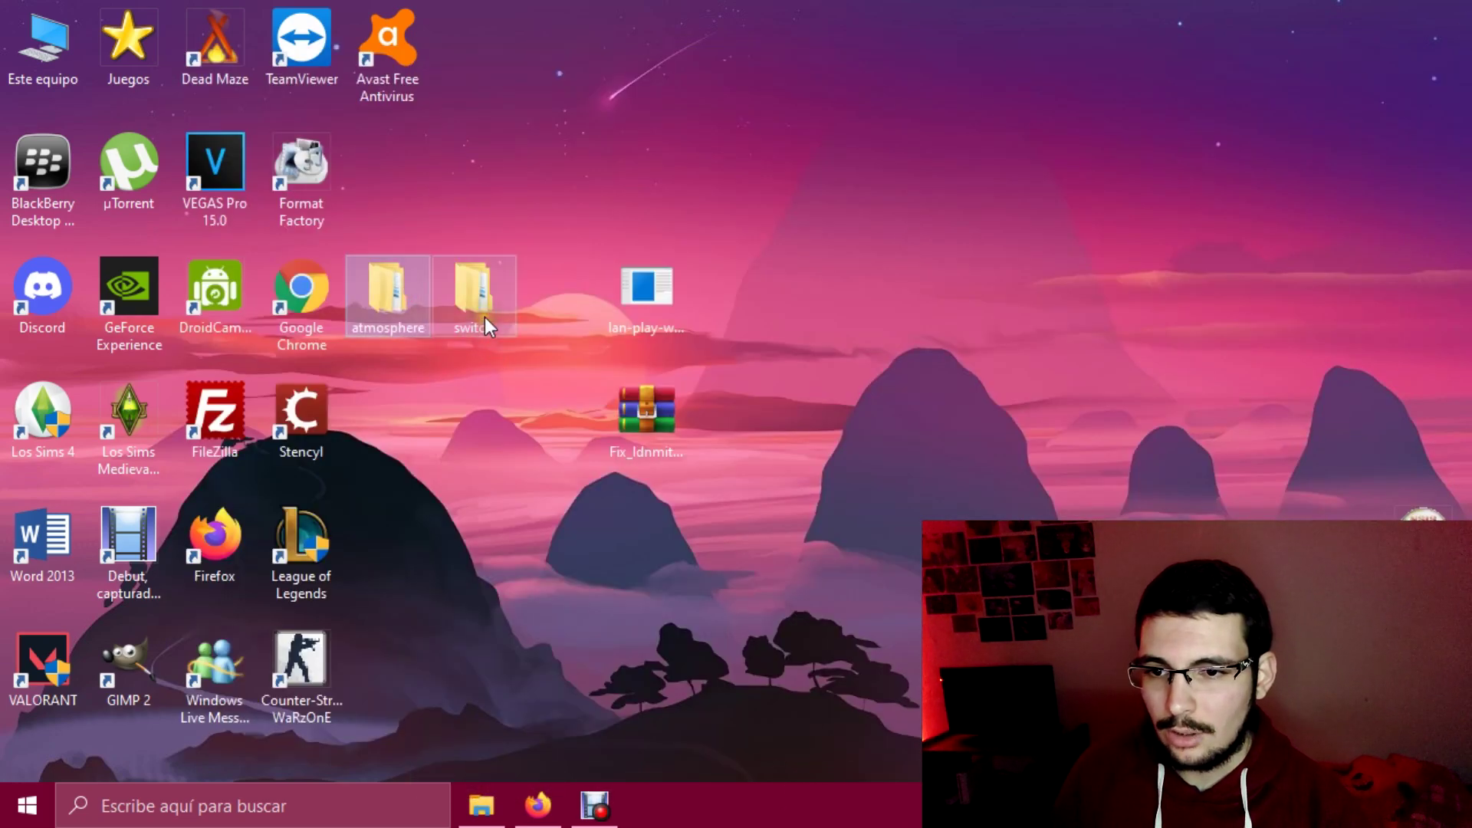
pyautogui.click(420, 344)
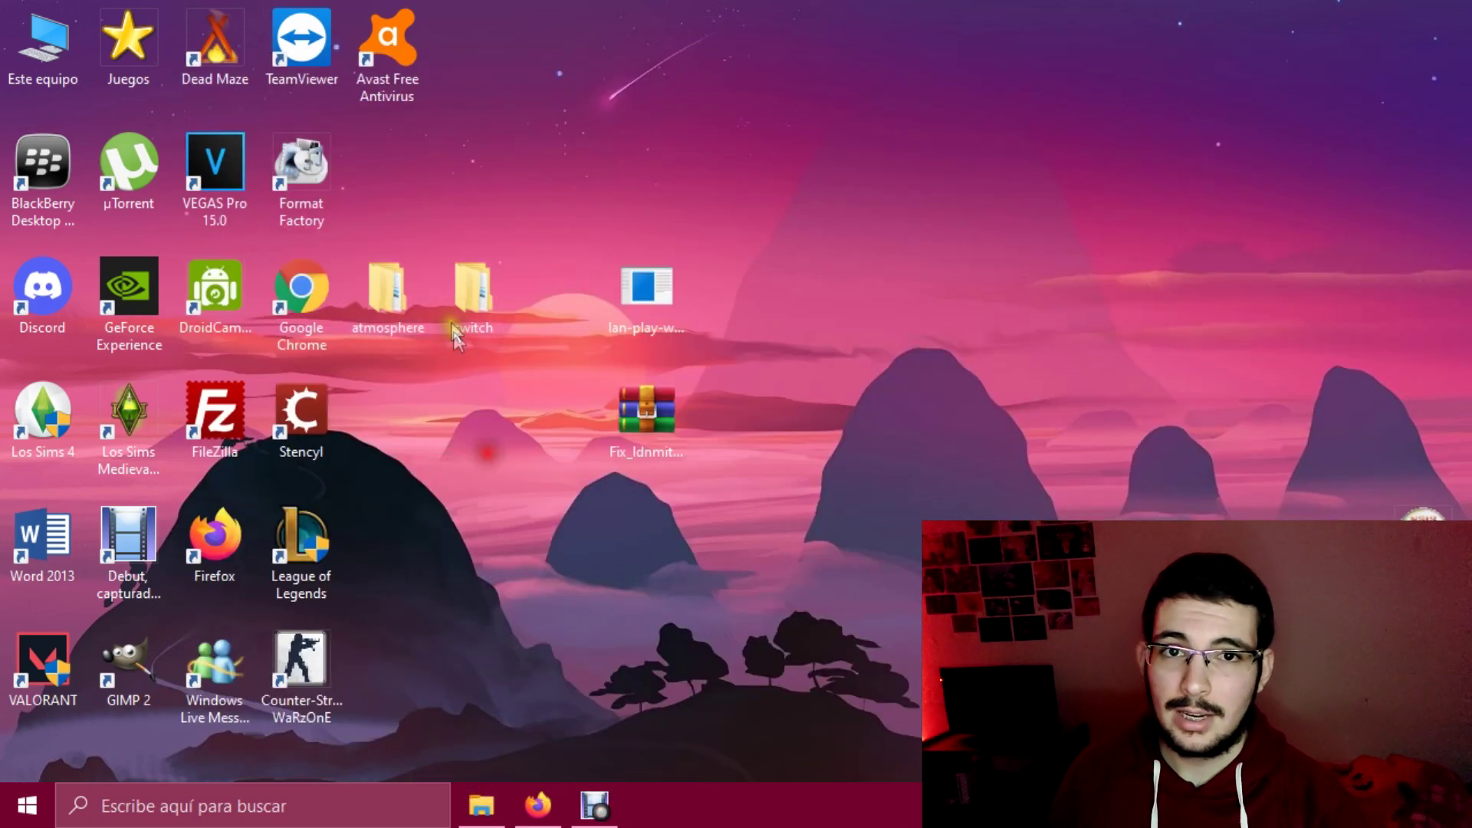
pyautogui.doubleClick(376, 315)
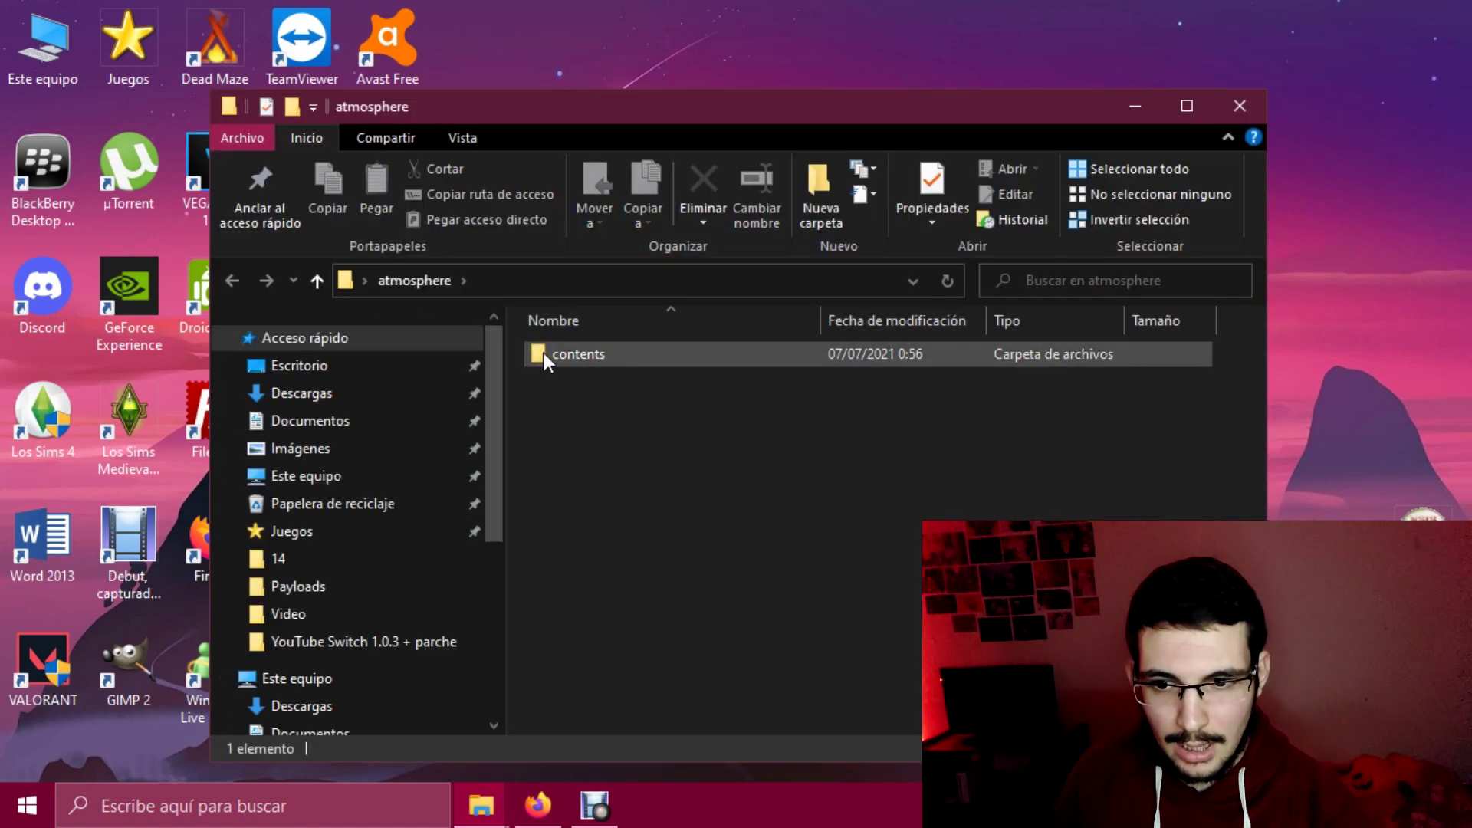
pyautogui.doubleClick(545, 353)
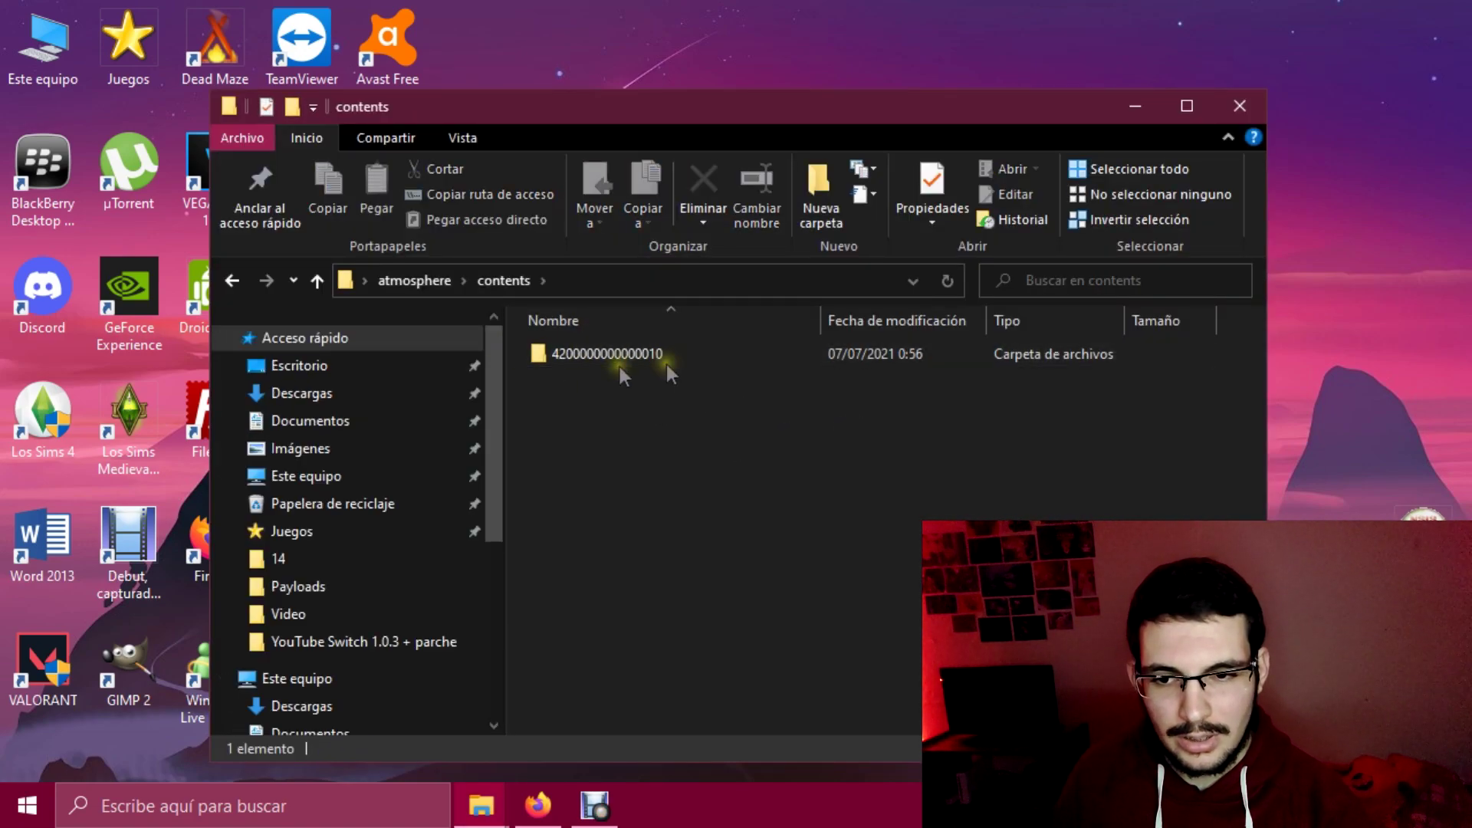
pyautogui.click(483, 809)
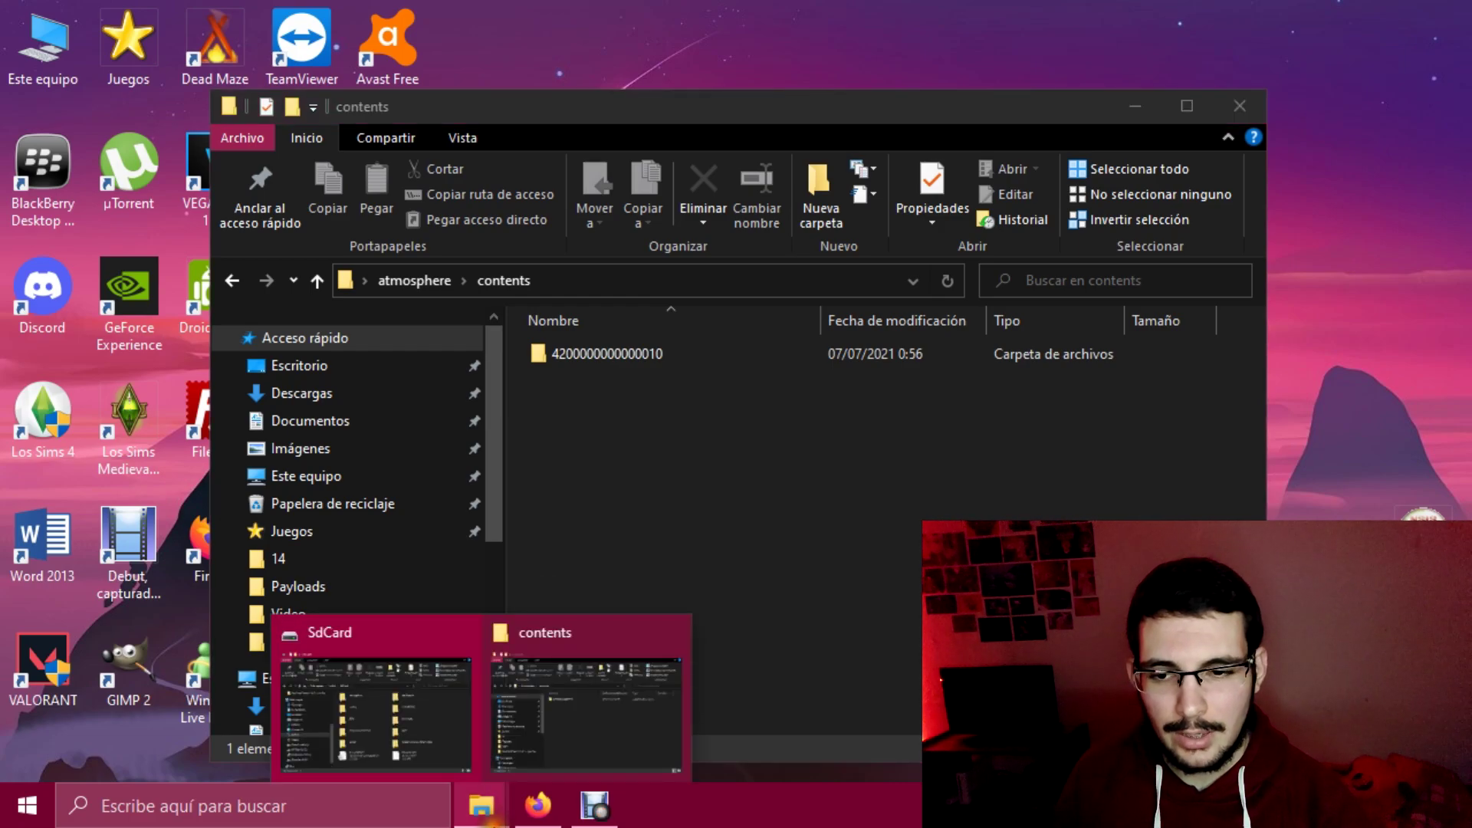
pyautogui.click(406, 733)
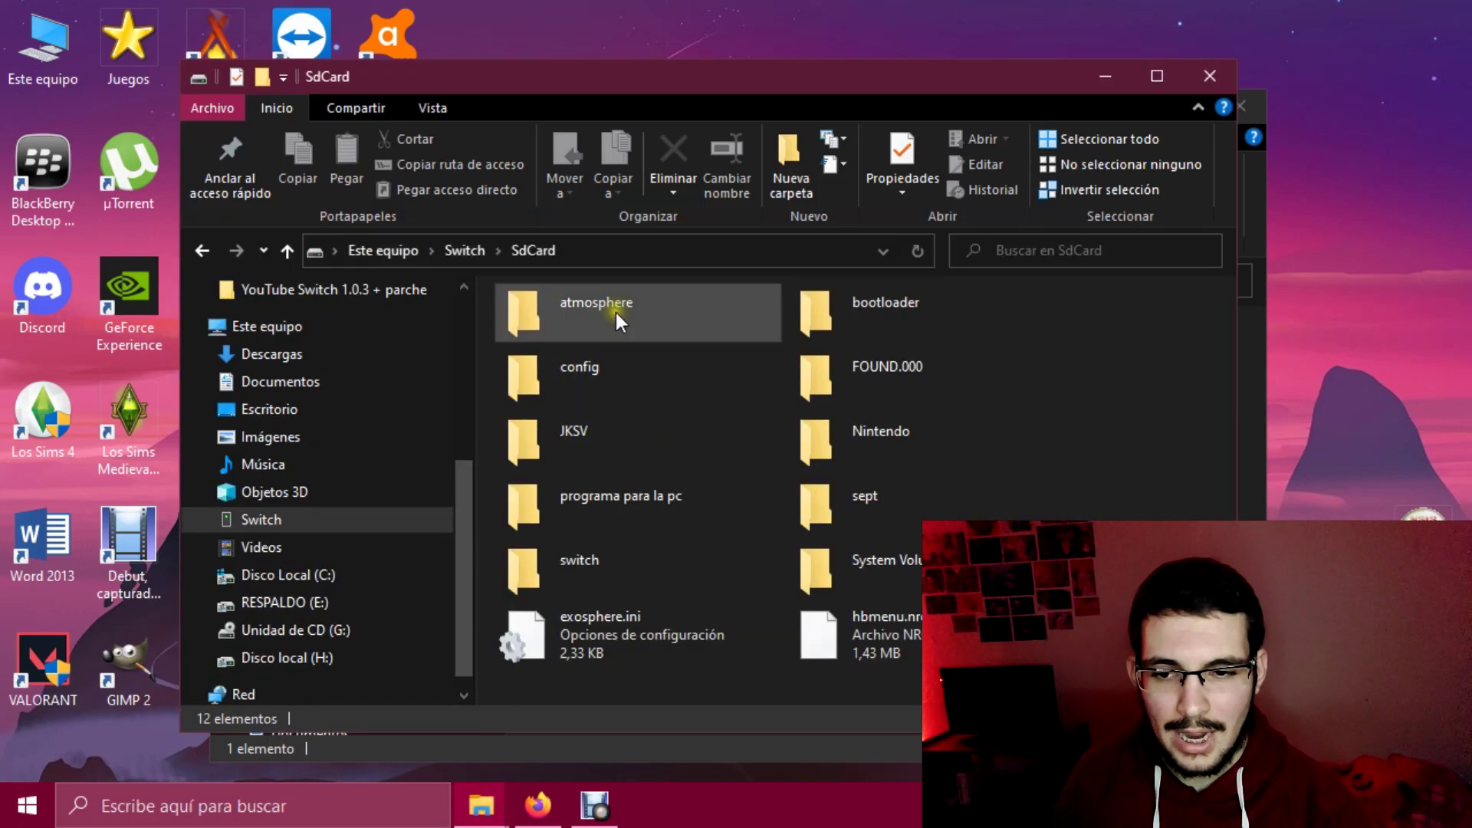
pyautogui.doubleClick(614, 311)
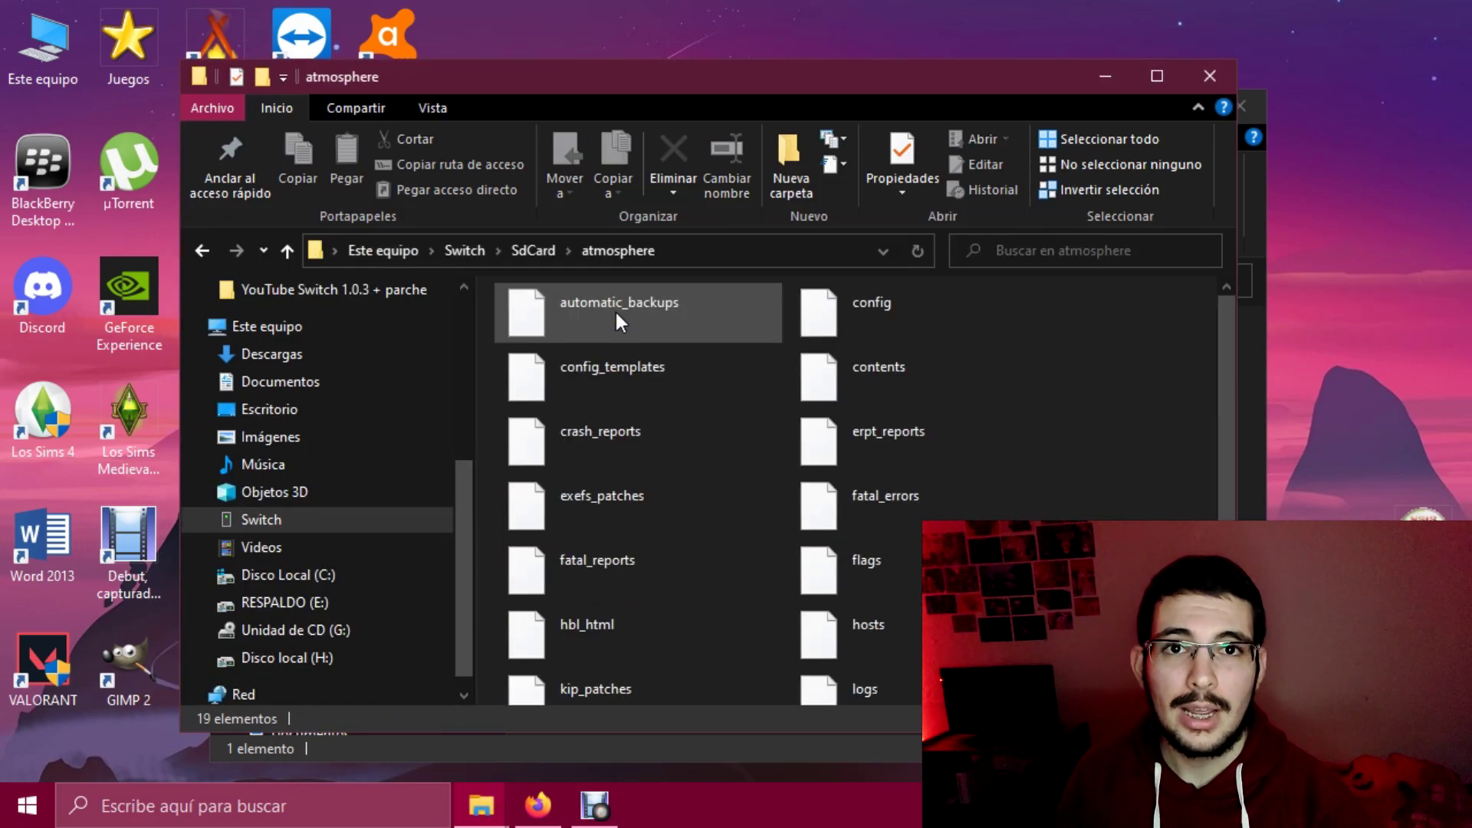
pyautogui.doubleClick(875, 372)
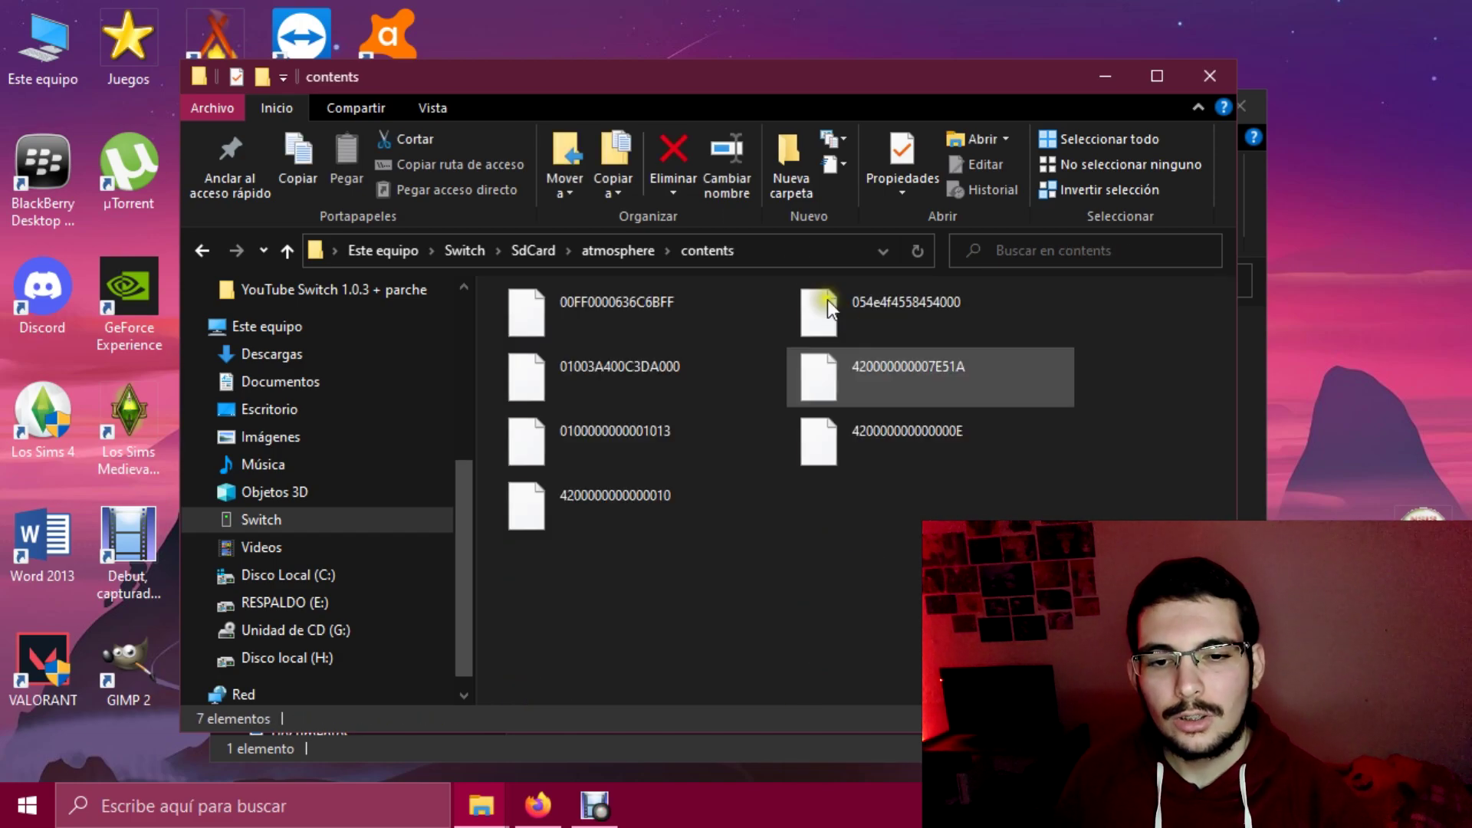
pyautogui.moveTo(511, 91); pyautogui.dragTo(963, 89)
pyautogui.moveTo(614, 348); pyautogui.dragTo(1011, 508)
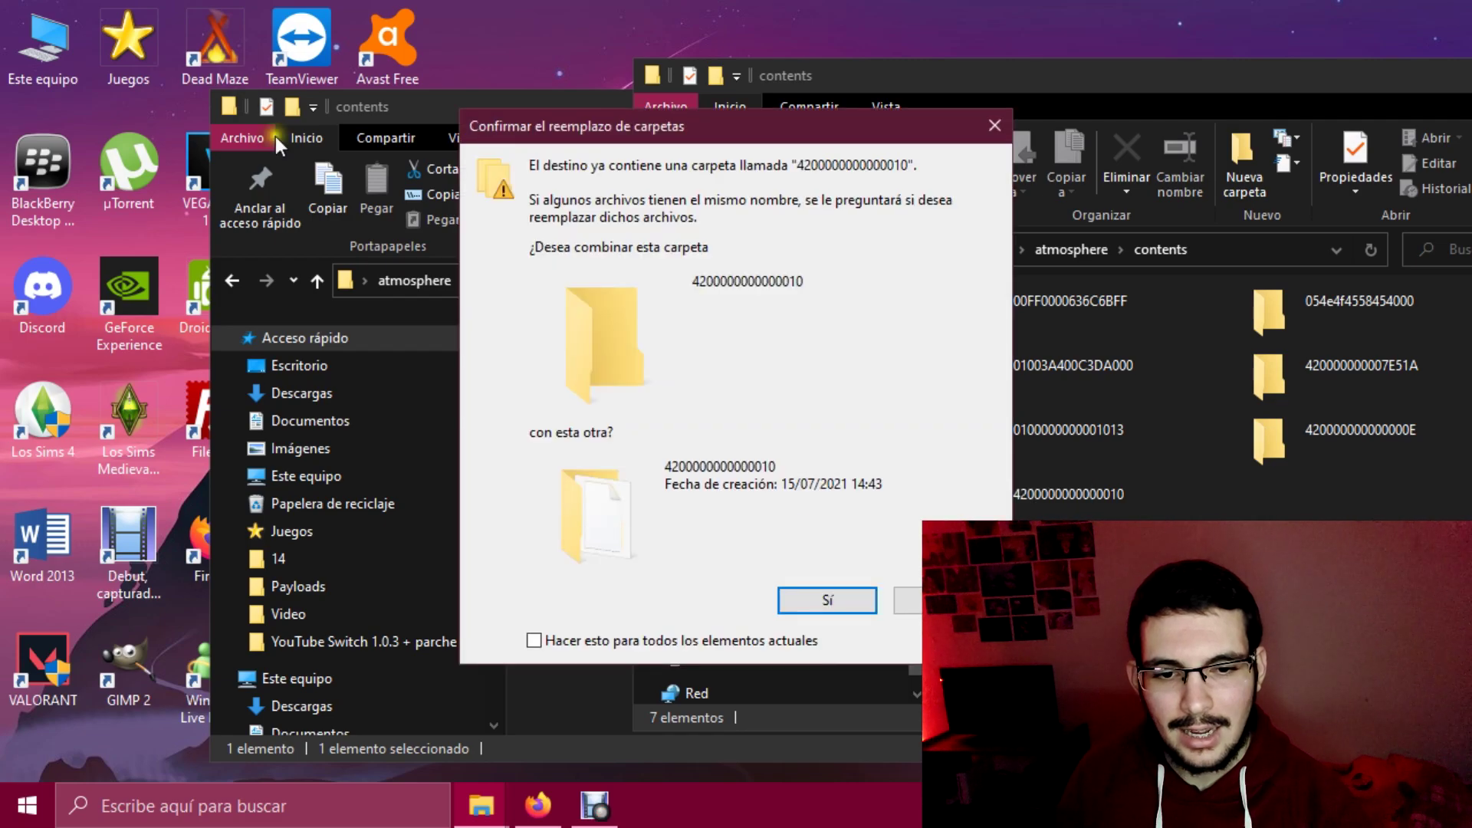
pyautogui.press('Return')
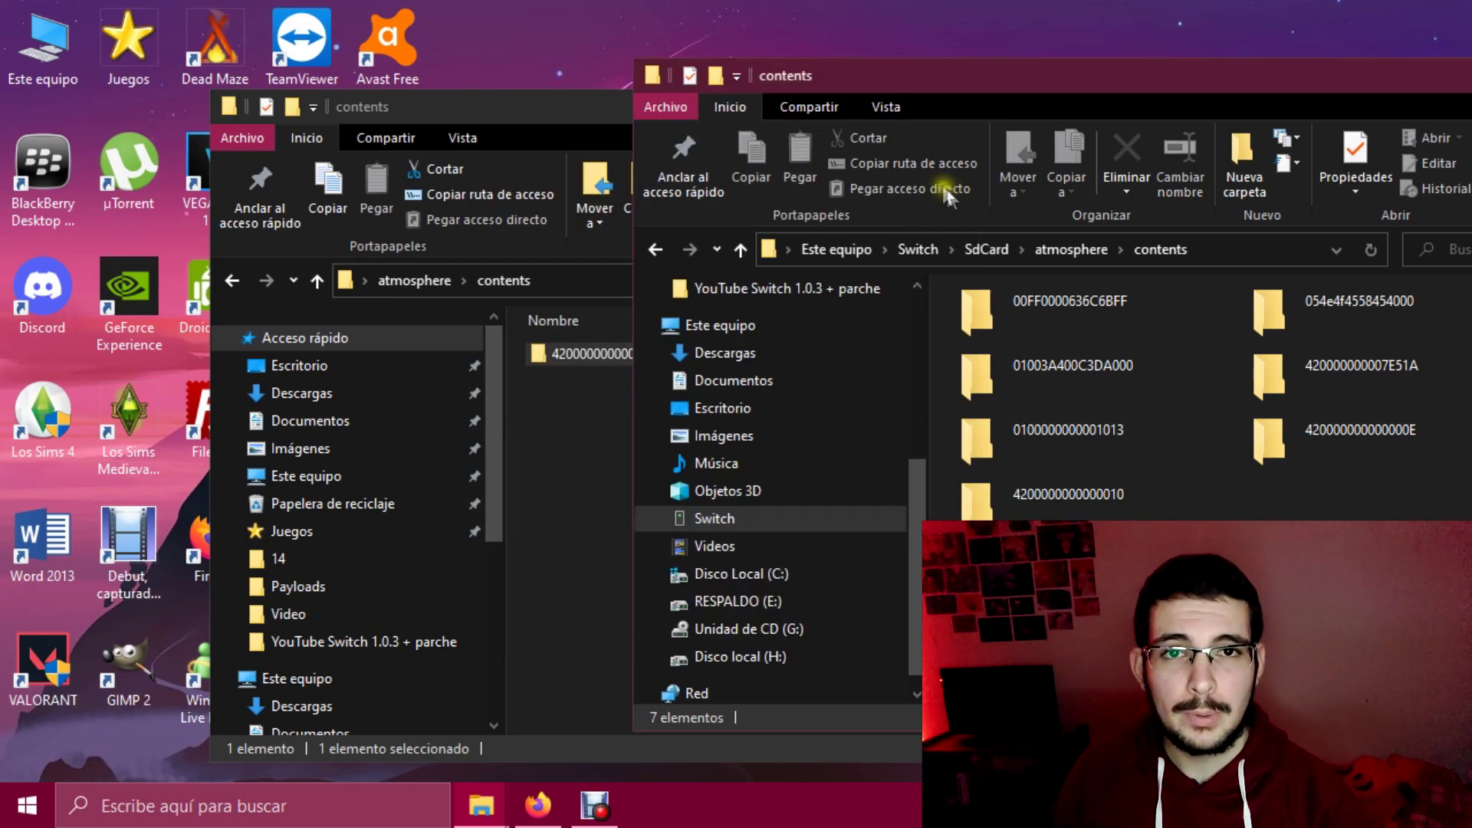
# Step: Return the SD card window to the SdCard root, close the extracted contents folder and delete the atmosphere folder from the desktop
pyautogui.click(991, 251)
pyautogui.click(544, 104)
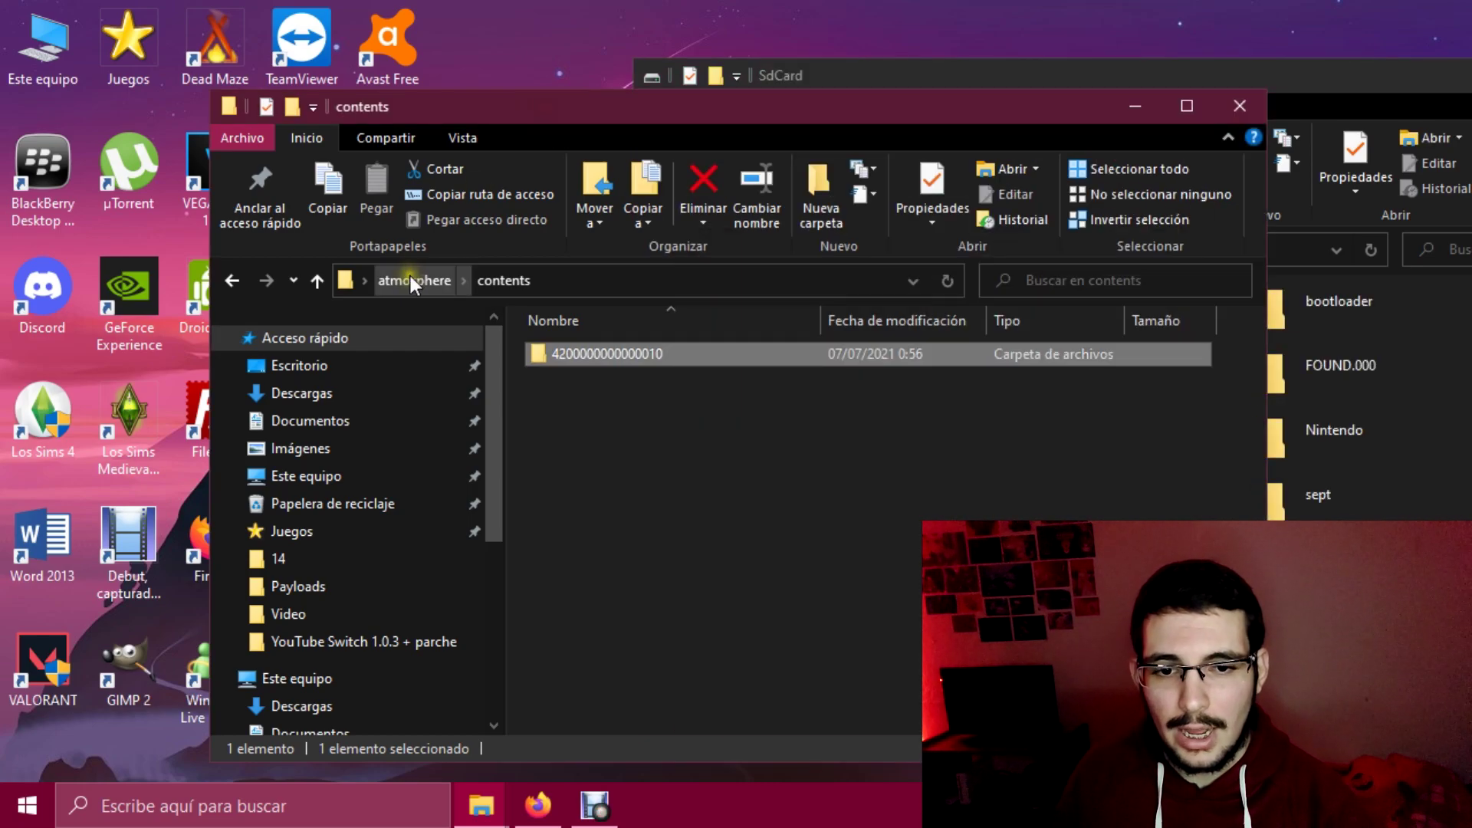
pyautogui.click(1242, 102)
pyautogui.click(387, 307)
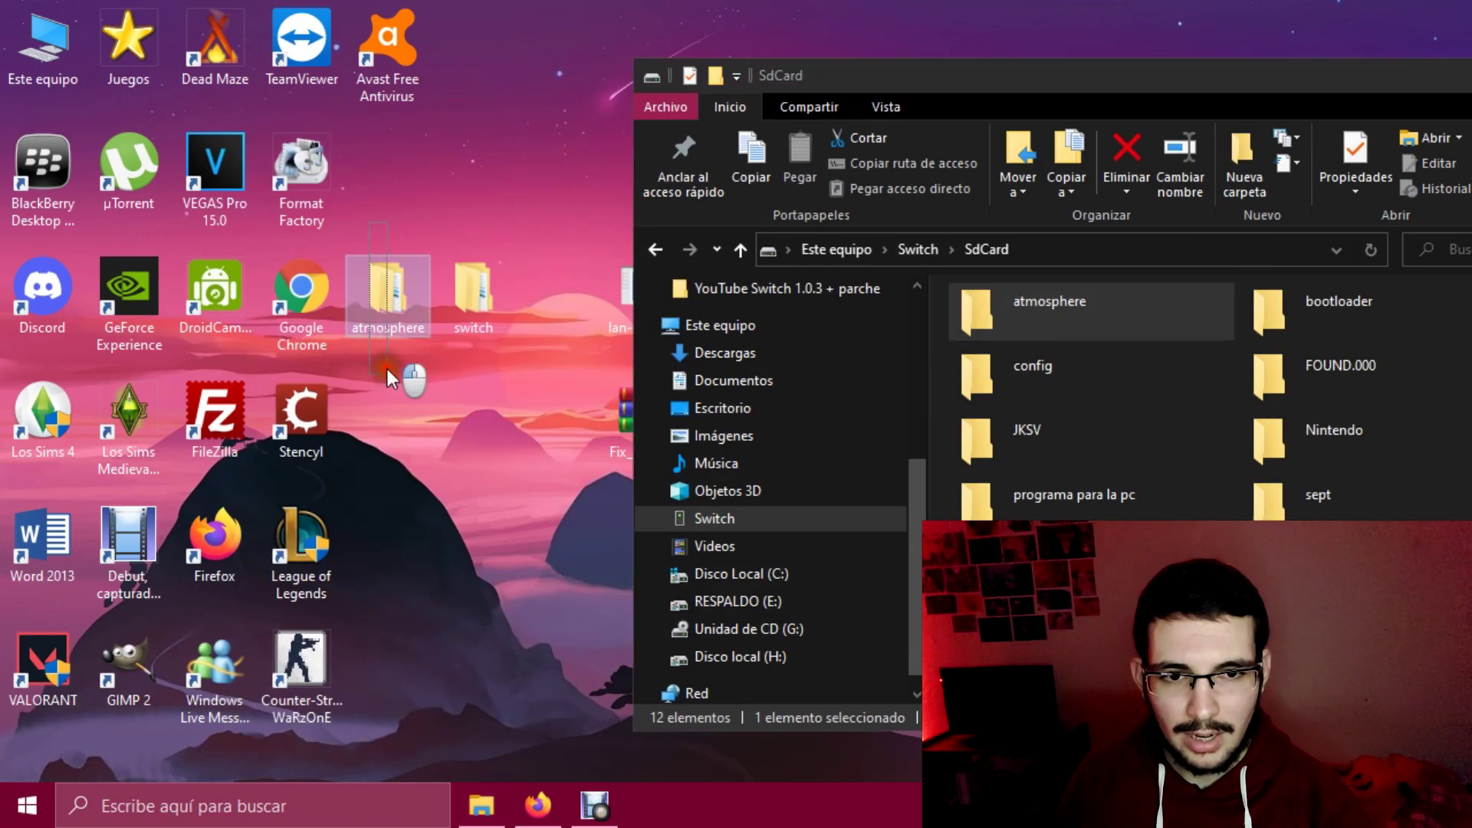
pyautogui.press('Delete')
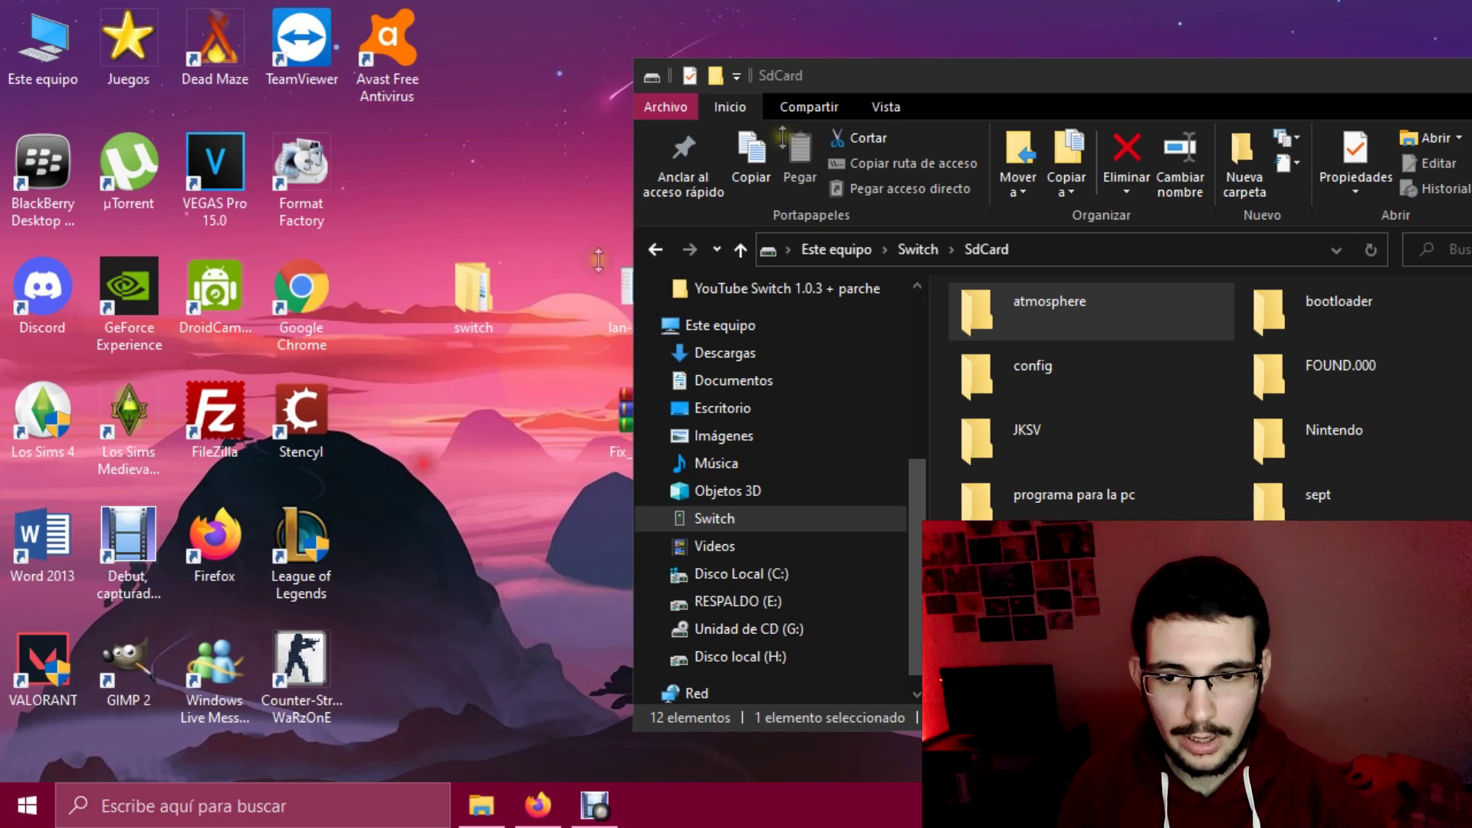
# Step: Copy the ldnmitm_config folder from the extracted switch folder into SdCard/switch, merging it with the existing folder
pyautogui.click(463, 290)
pyautogui.doubleClick(463, 287)
pyautogui.click(406, 273)
pyautogui.moveTo(1130, 67); pyautogui.dragTo(853, 82)
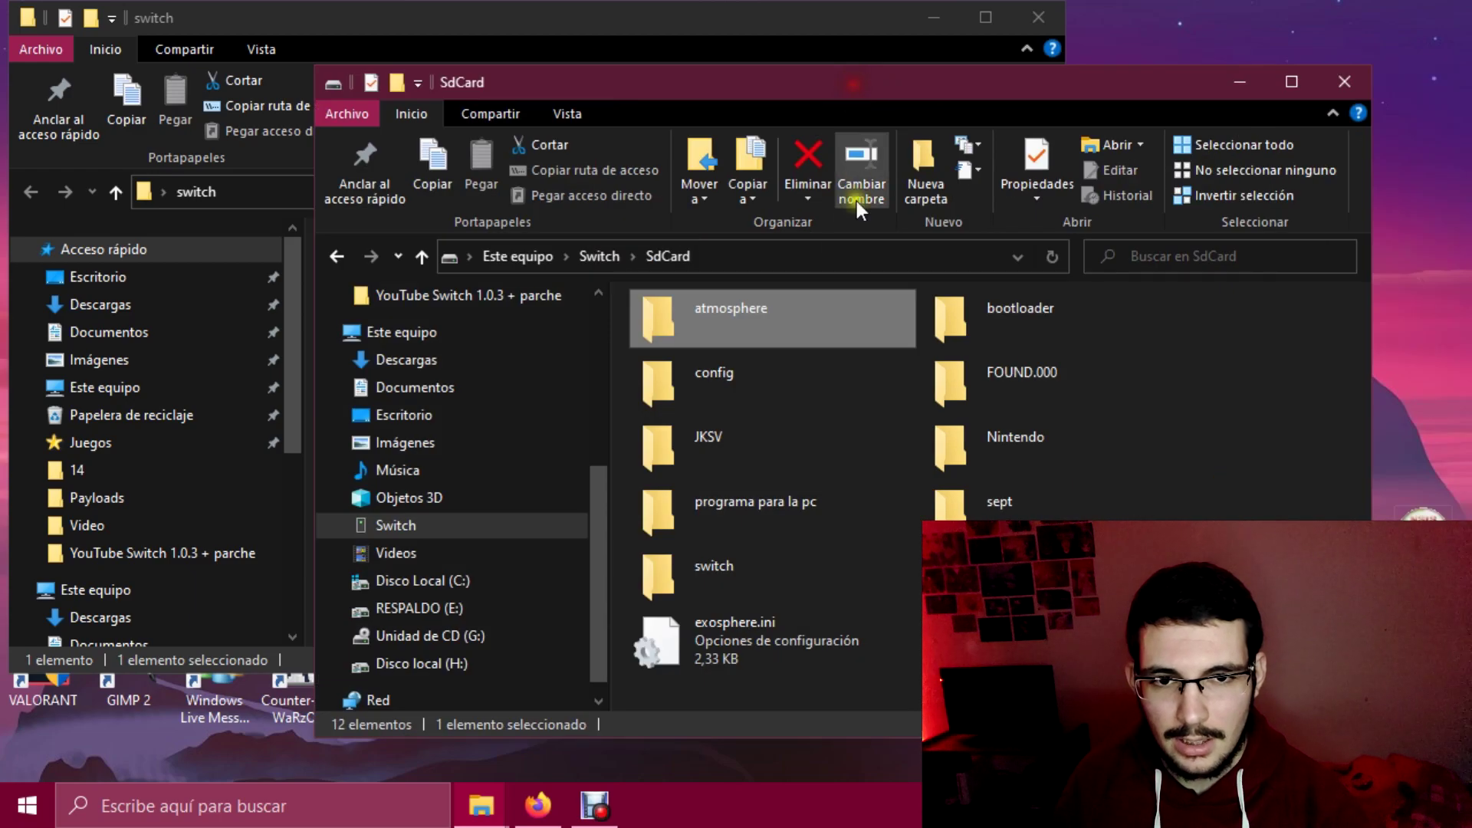
pyautogui.click(808, 575)
pyautogui.doubleClick(809, 577)
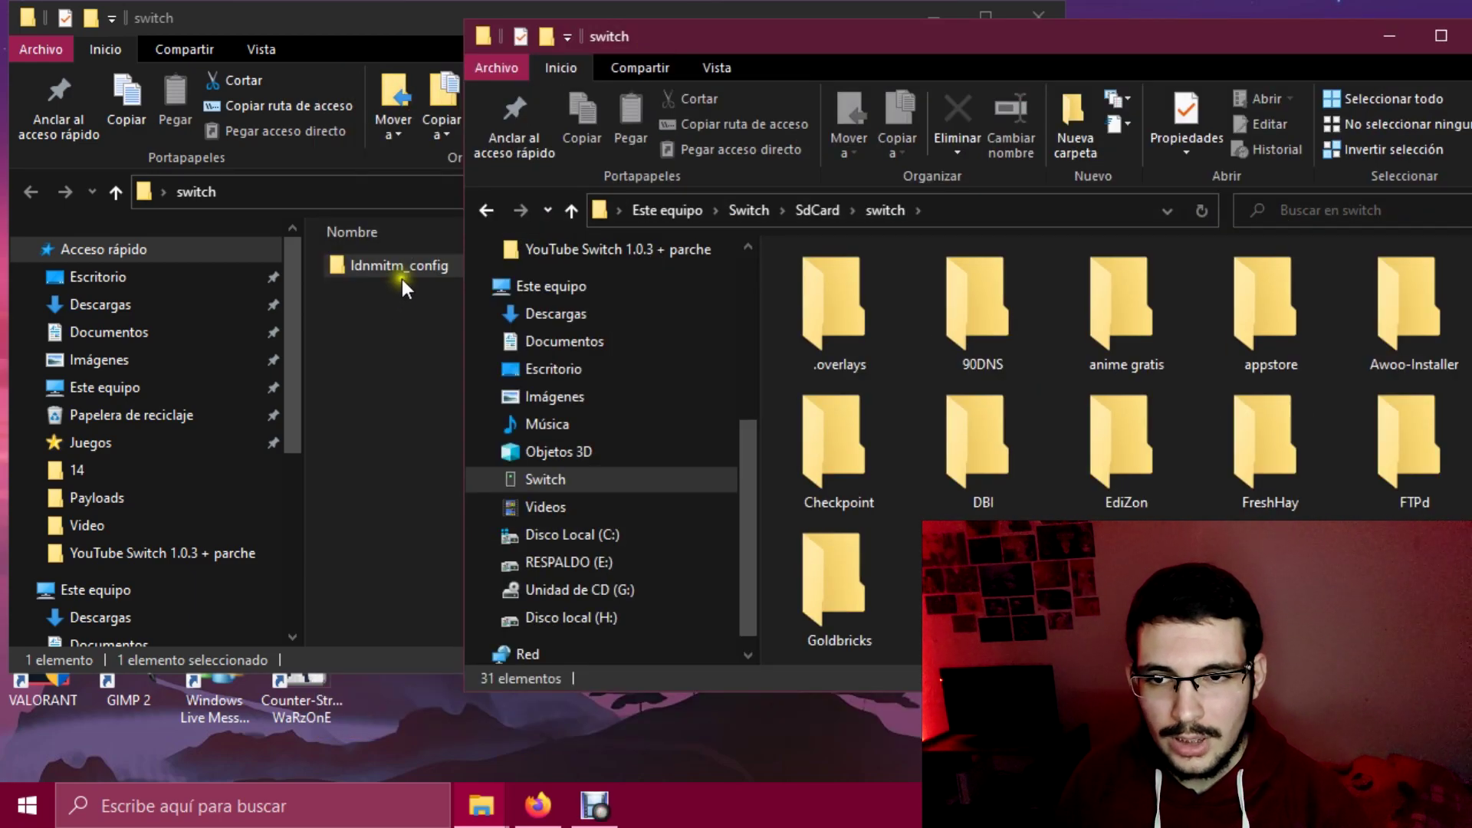
pyautogui.moveTo(816, 341); pyautogui.dragTo(913, 403)
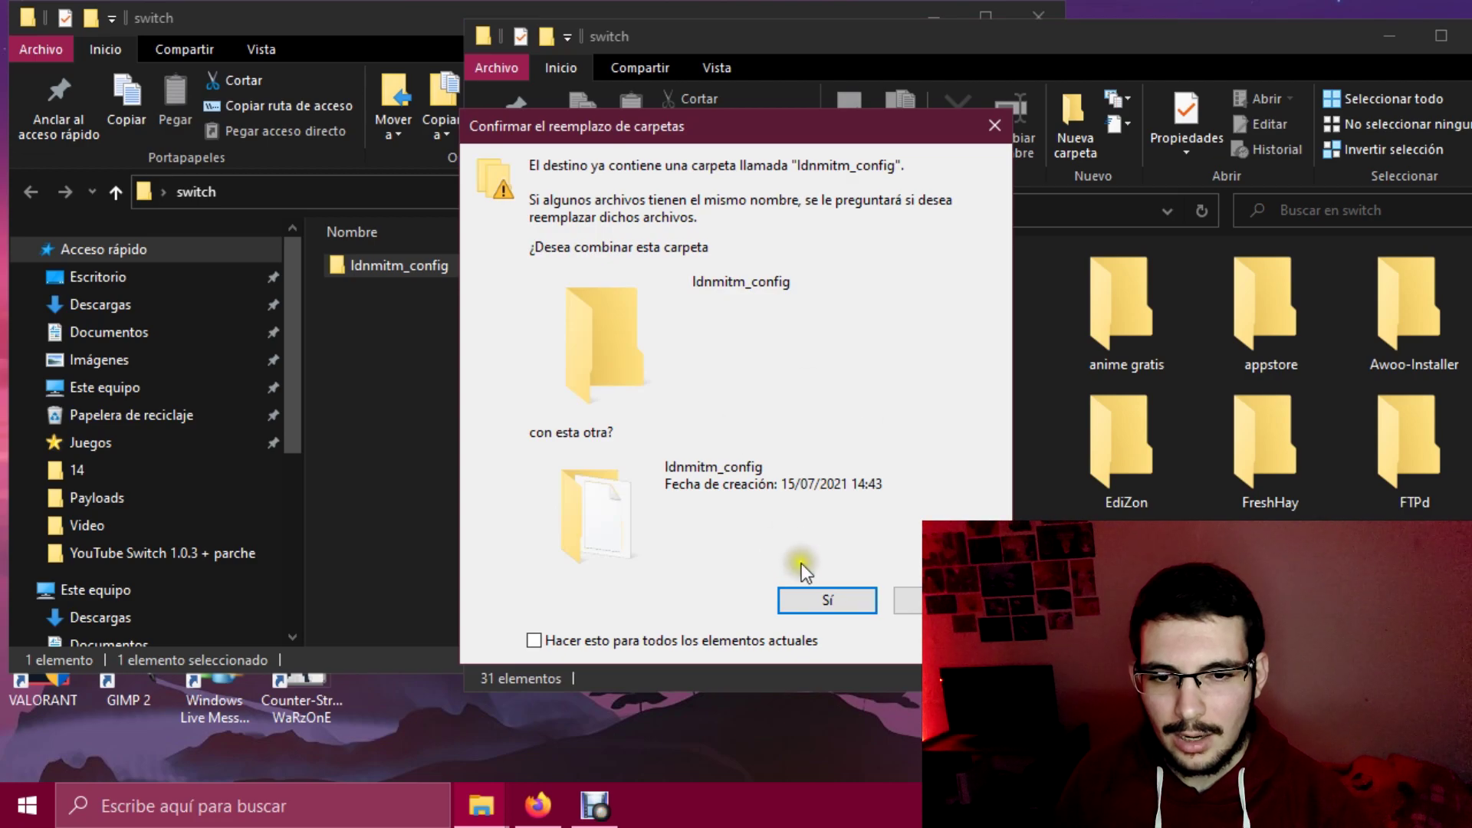
pyautogui.click(816, 595)
pyautogui.click(765, 339)
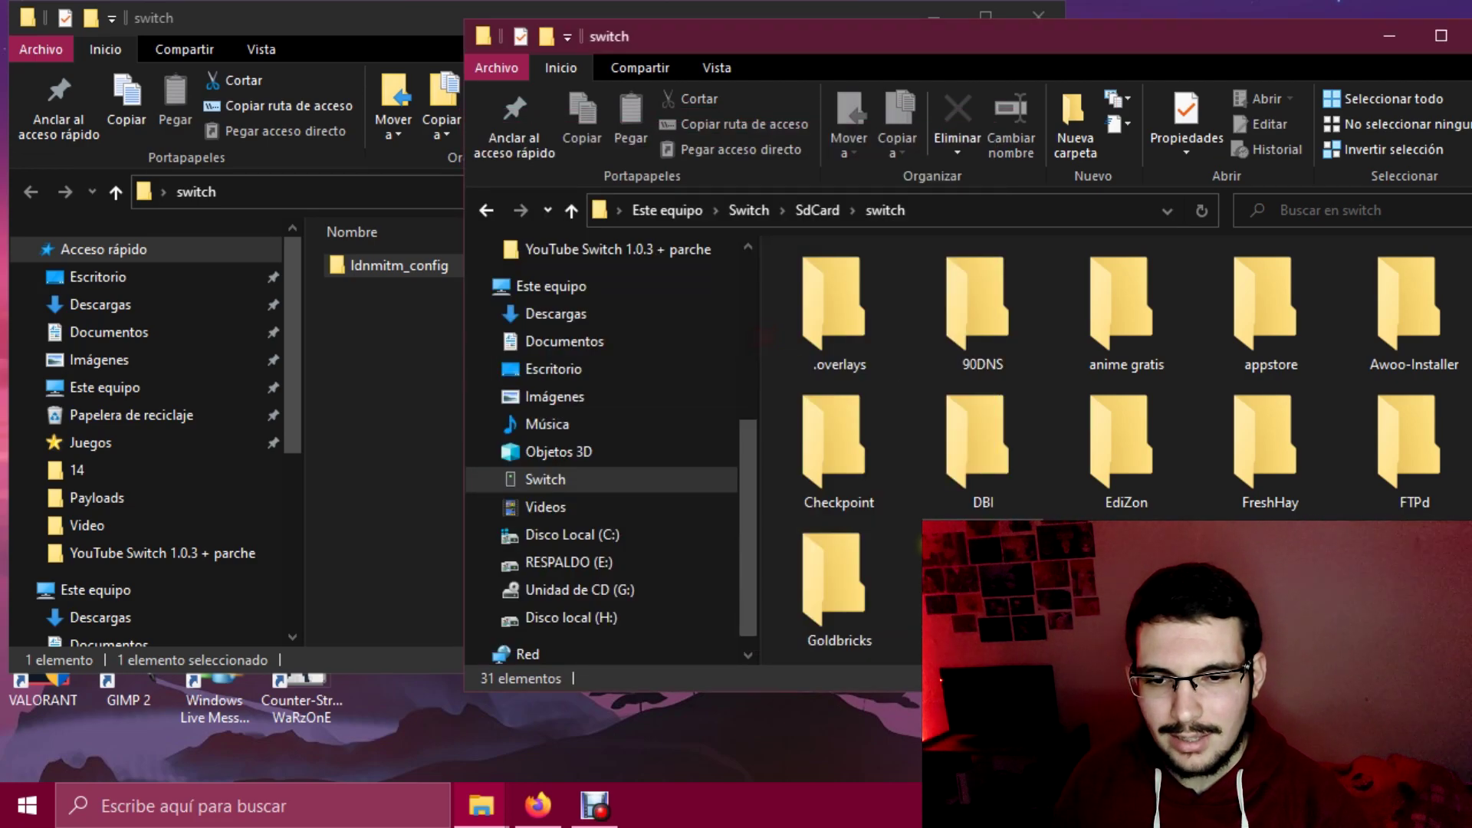
# Step: Close the SD card's switch folder window and the extracted switch folder window
pyautogui.moveTo(730, 35); pyautogui.dragTo(455, 73)
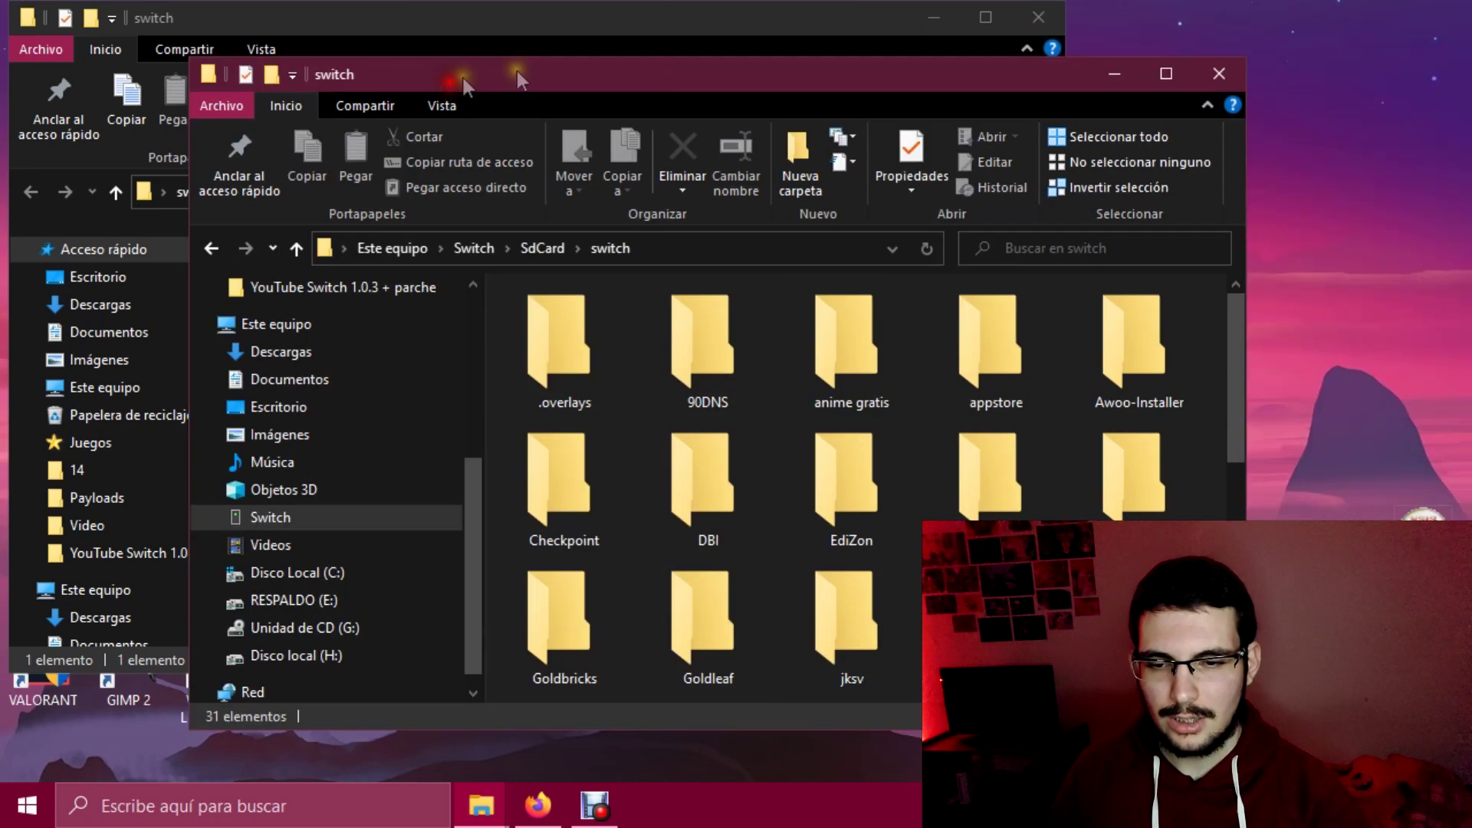
pyautogui.click(1218, 74)
pyautogui.click(1038, 16)
# Step: Clear the extracted switch folder out of the way and move Fix_ldnmitm.zip above the WinPcap installer on the desktop
pyautogui.moveTo(464, 287); pyautogui.dragTo(1227, 613)
pyautogui.keyDown('ctrl'); pyautogui.click(655, 448); pyautogui.keyUp('ctrl')
pyautogui.click(1345, 375)
pyautogui.click(1253, 416)
pyautogui.click(651, 298)
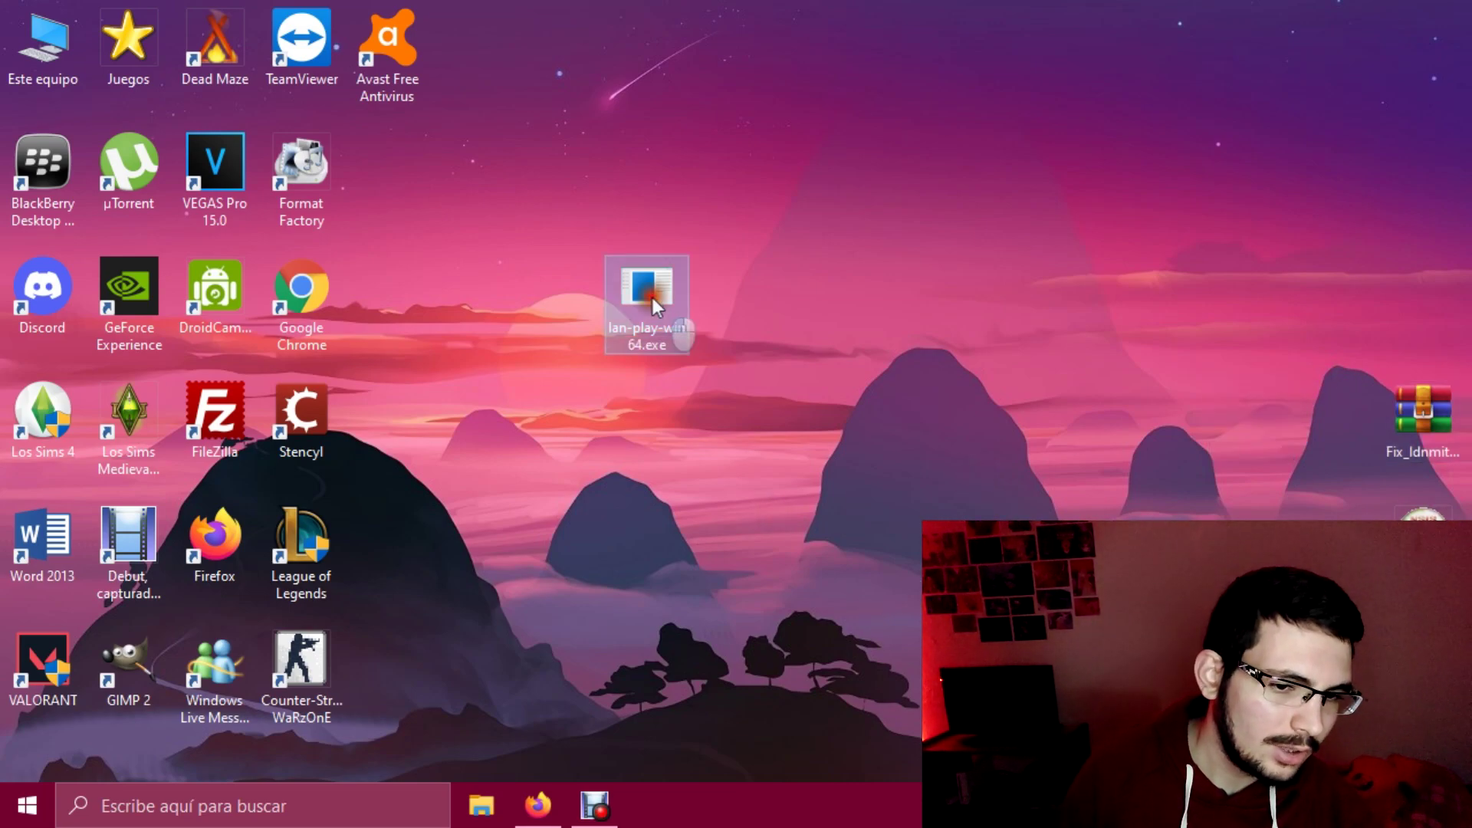
pyautogui.click(641, 550)
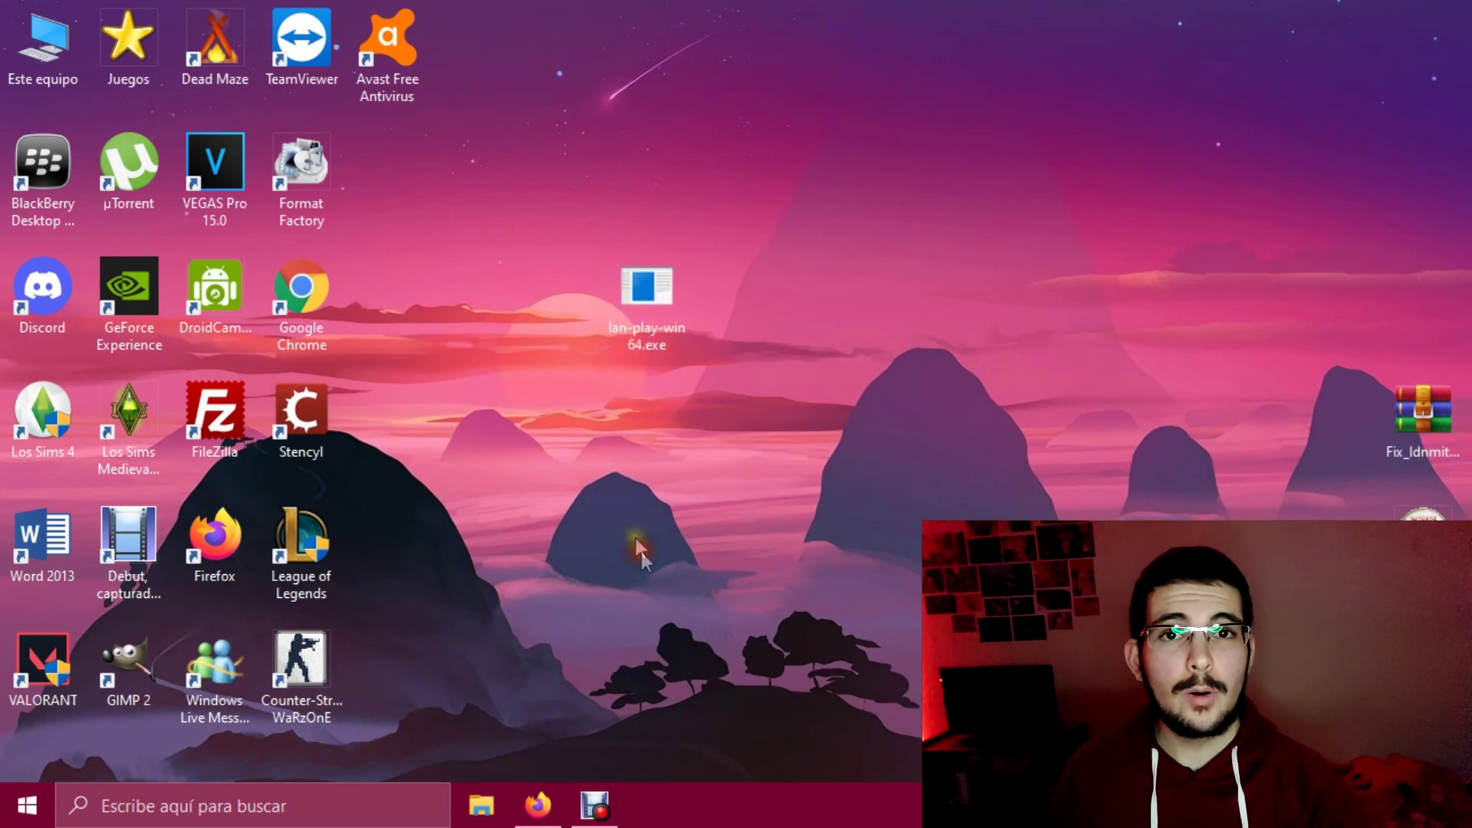
# Step: Search Windows for "firewall", open Windows Defender Firewall's allowed applications list, unlock its settings and start adding another application
pyautogui.click(316, 806)
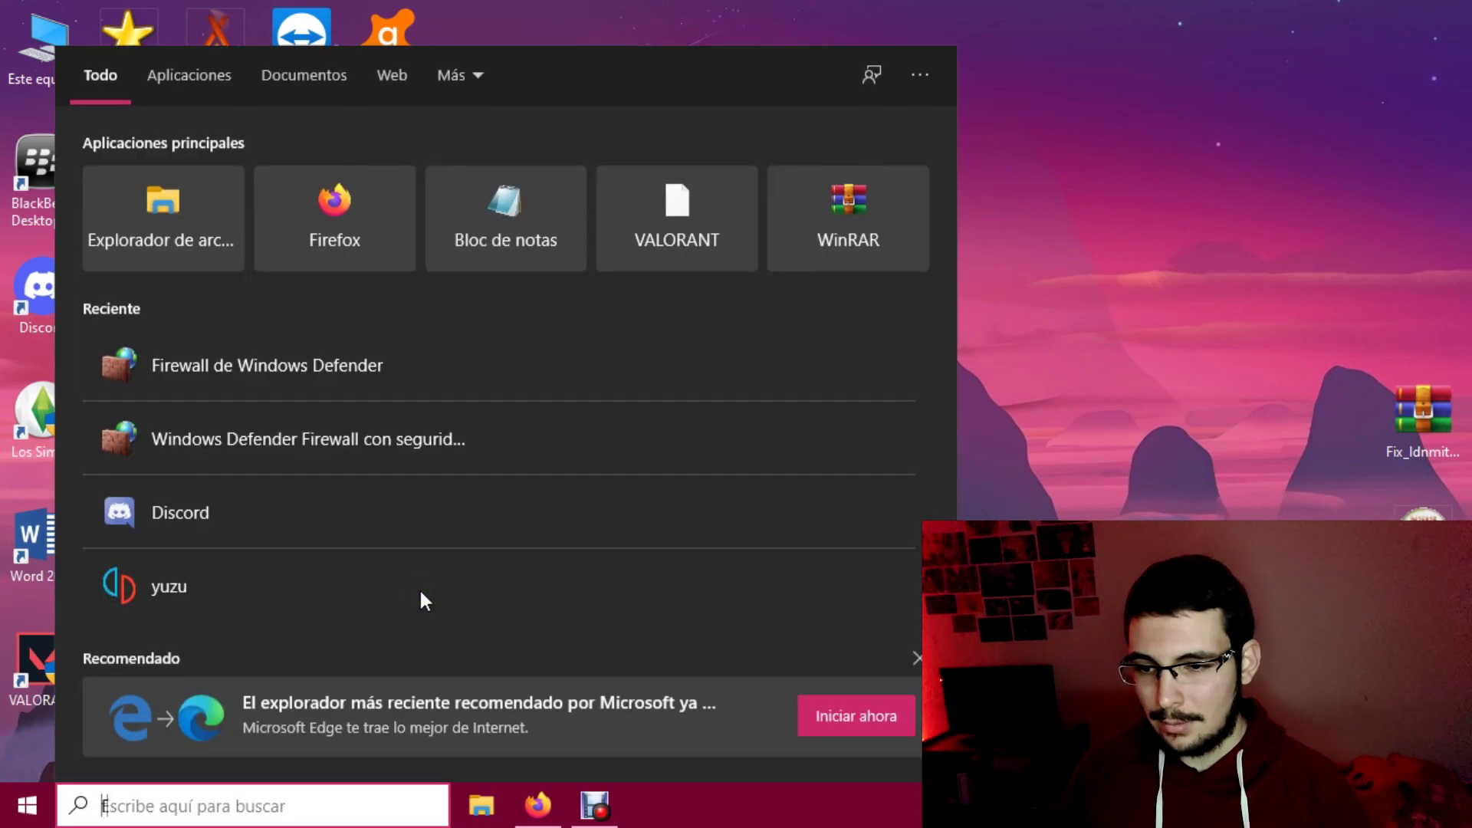
pyautogui.write('firewall')
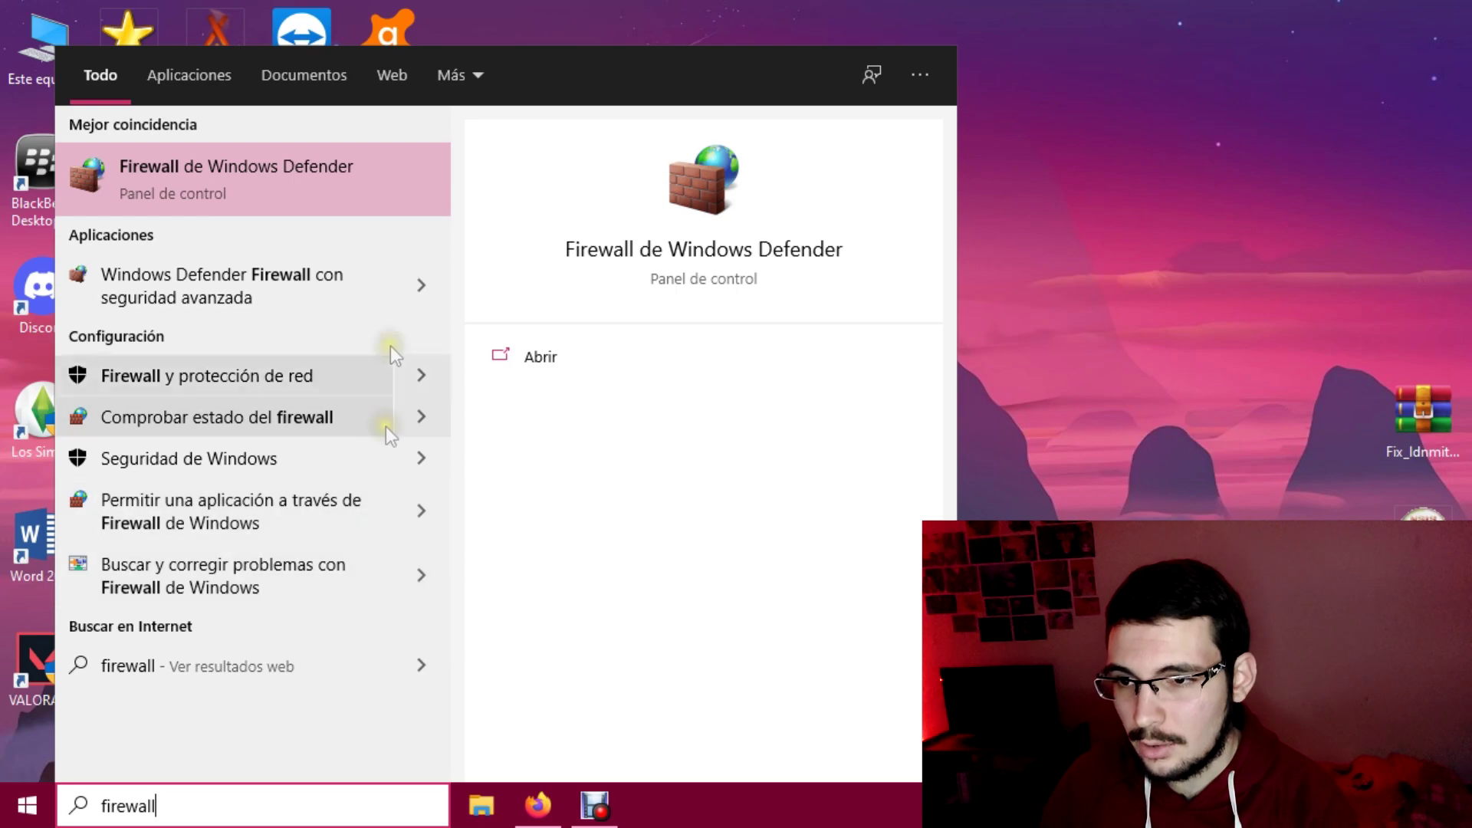
pyautogui.click(389, 173)
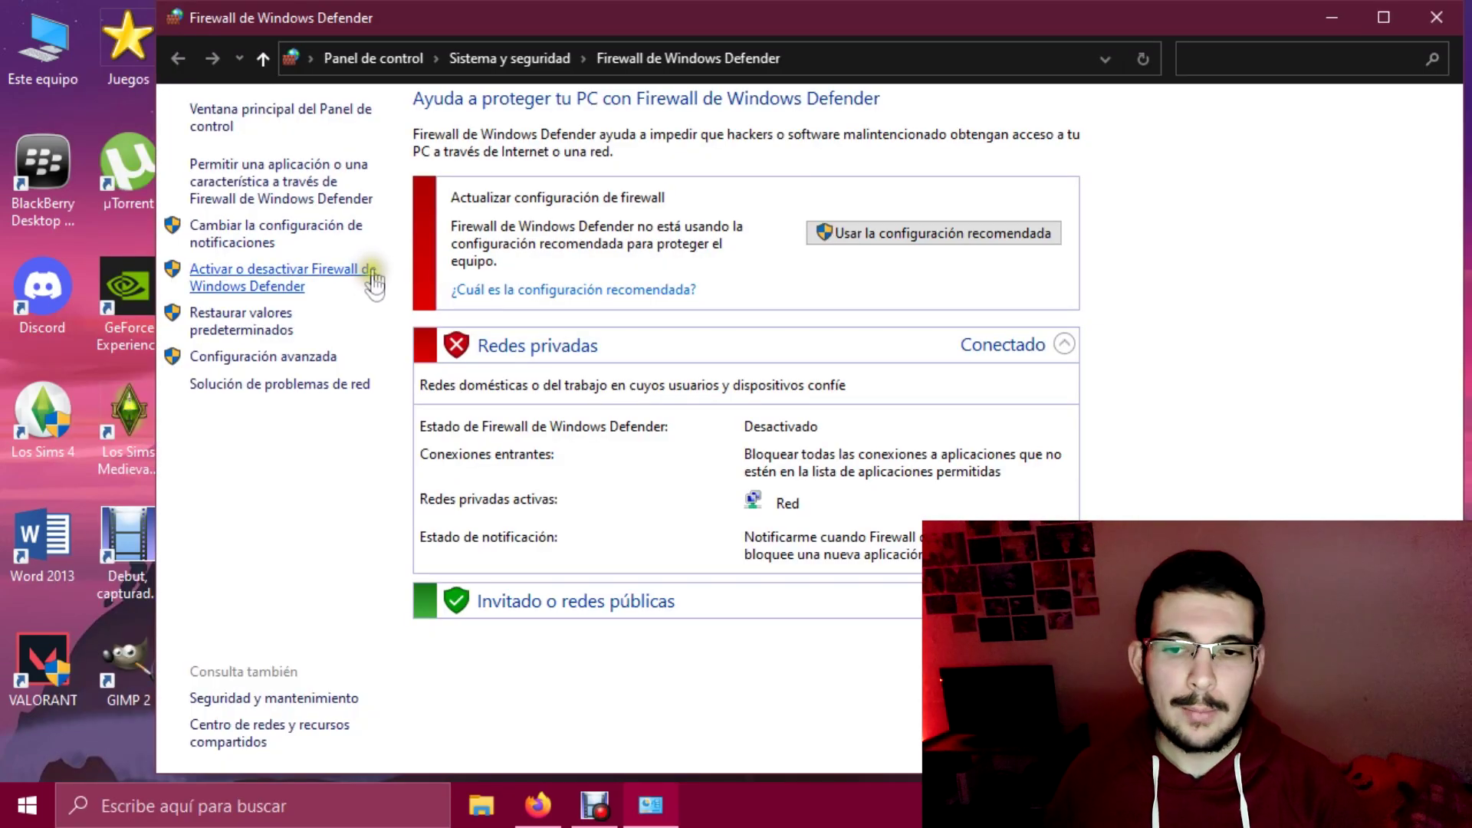
pyautogui.click(305, 203)
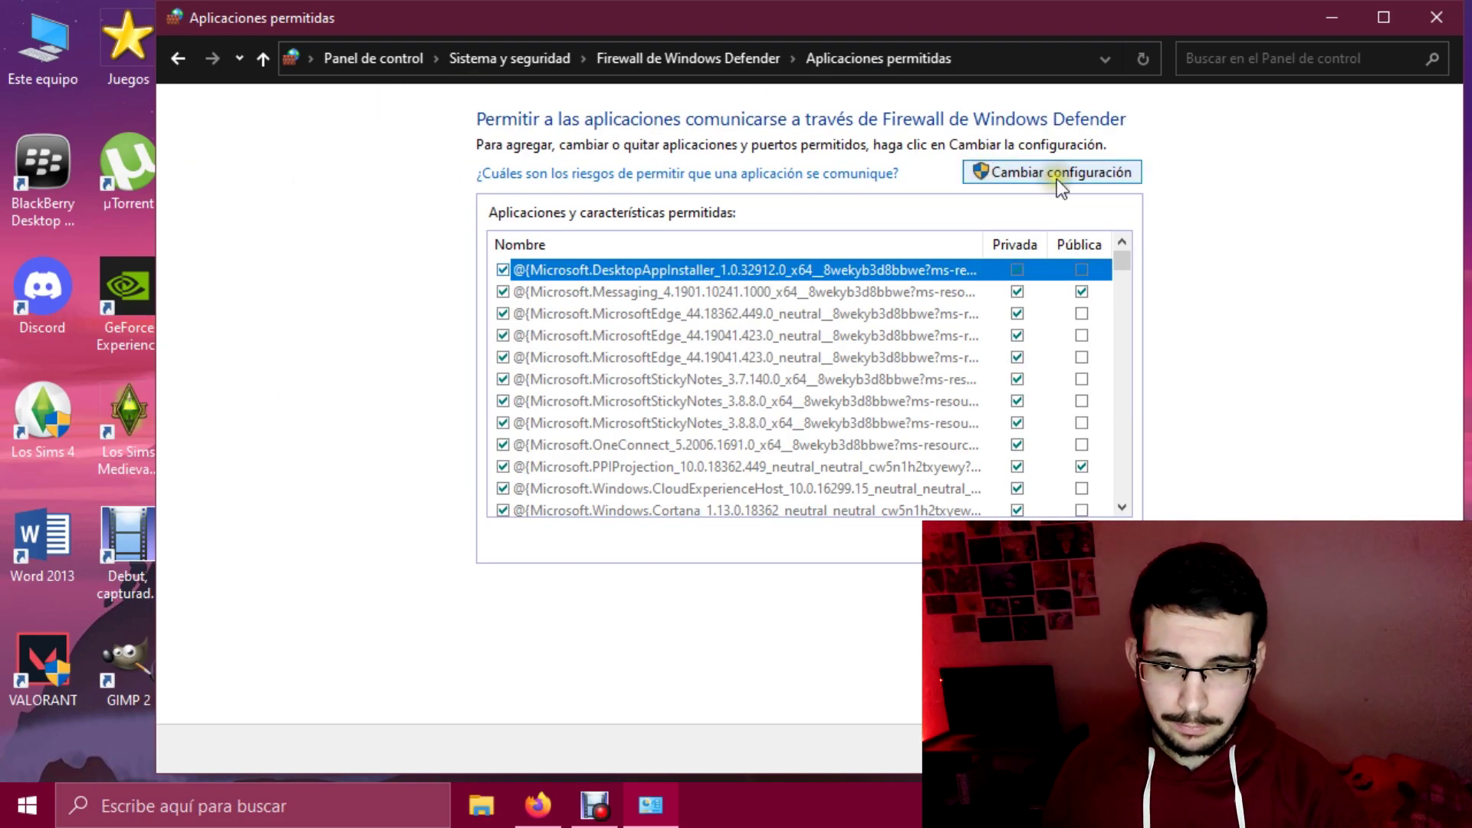
pyautogui.click(1061, 174)
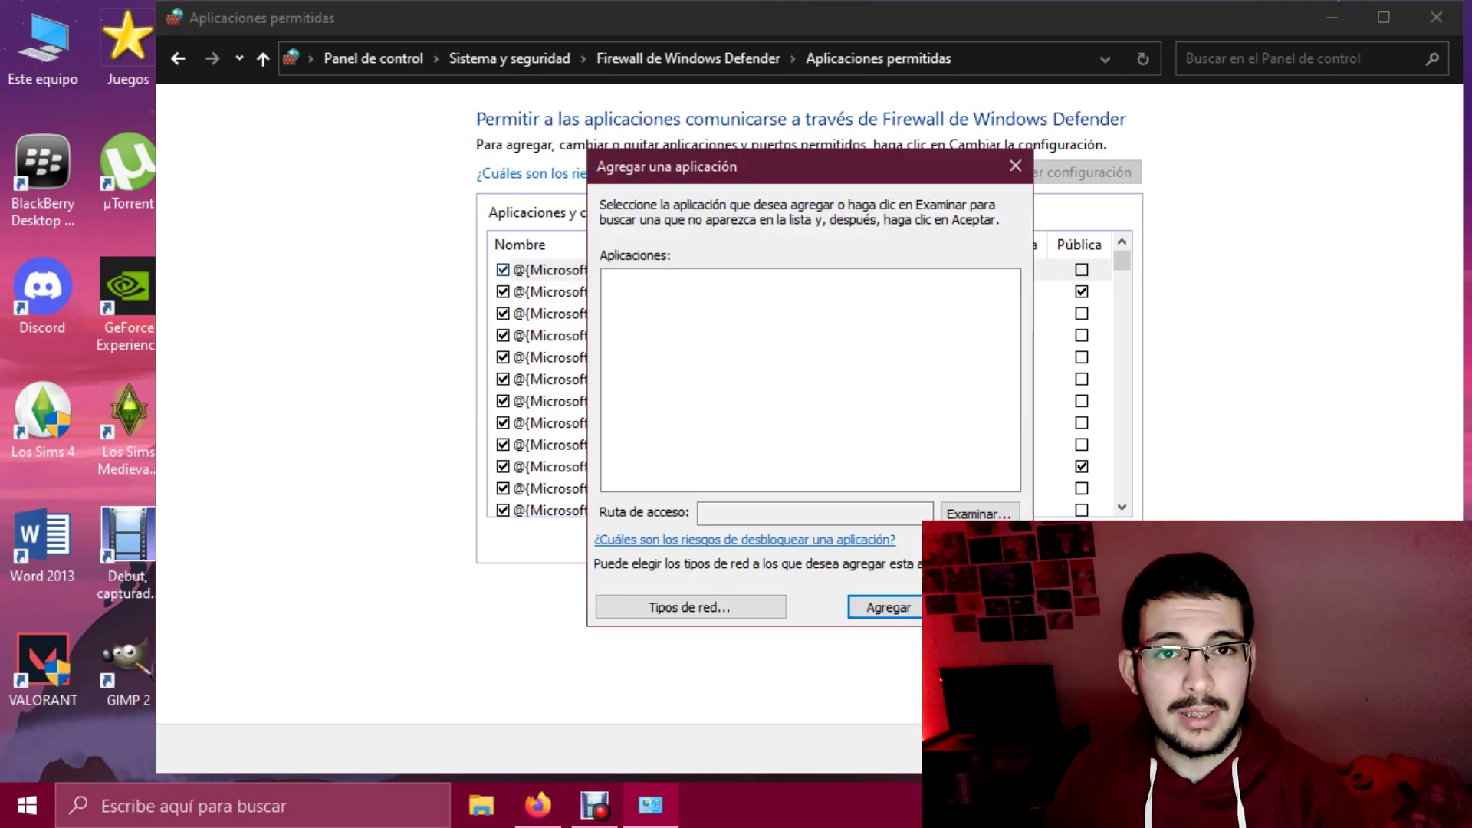
# Step: Browse to lan-play-win64.exe in the Escritorio folder and add it to the firewall's allowed applications
pyautogui.click(979, 512)
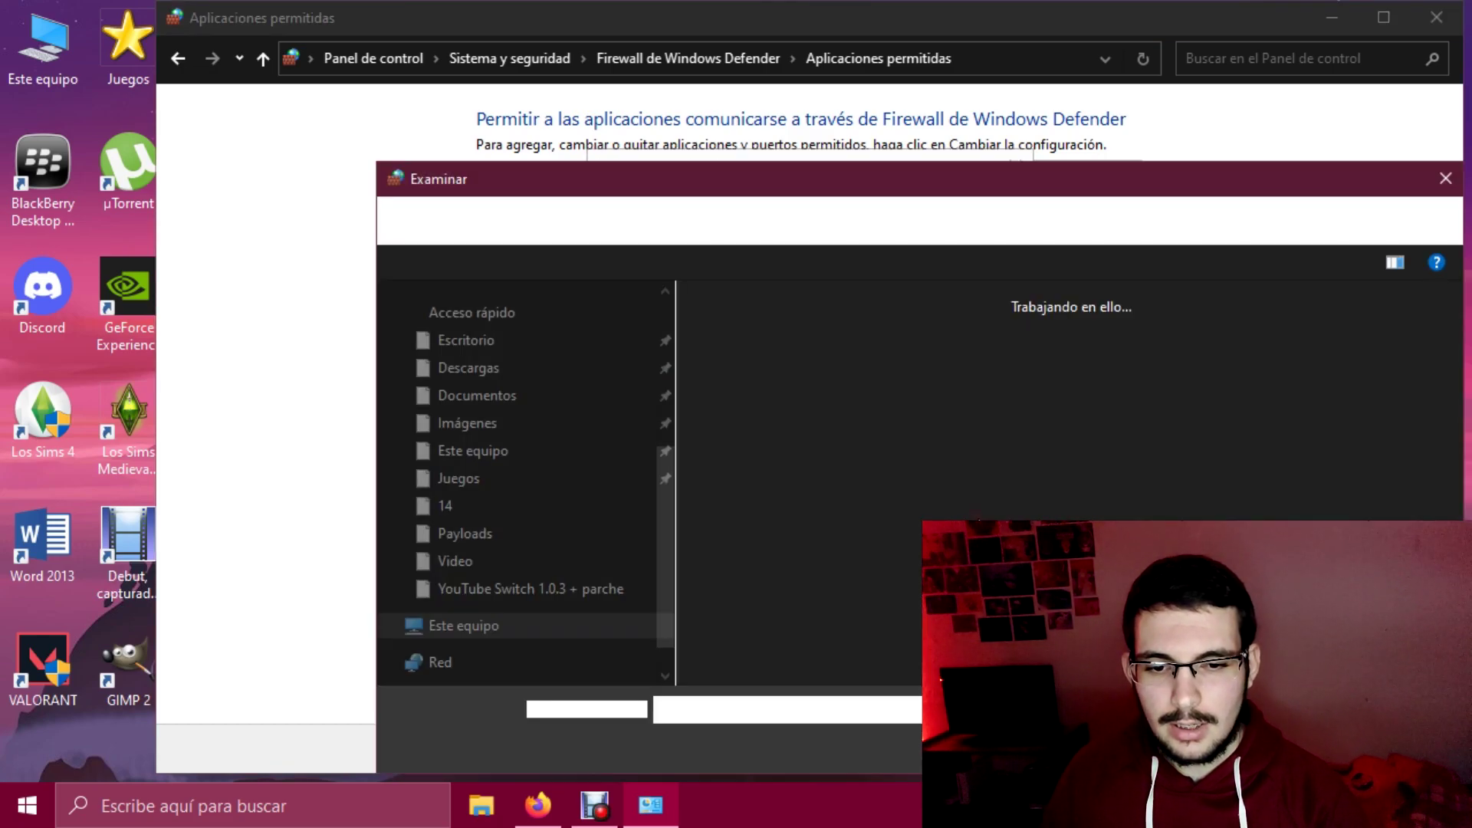
pyautogui.moveTo(670, 168); pyautogui.dragTo(382, 100)
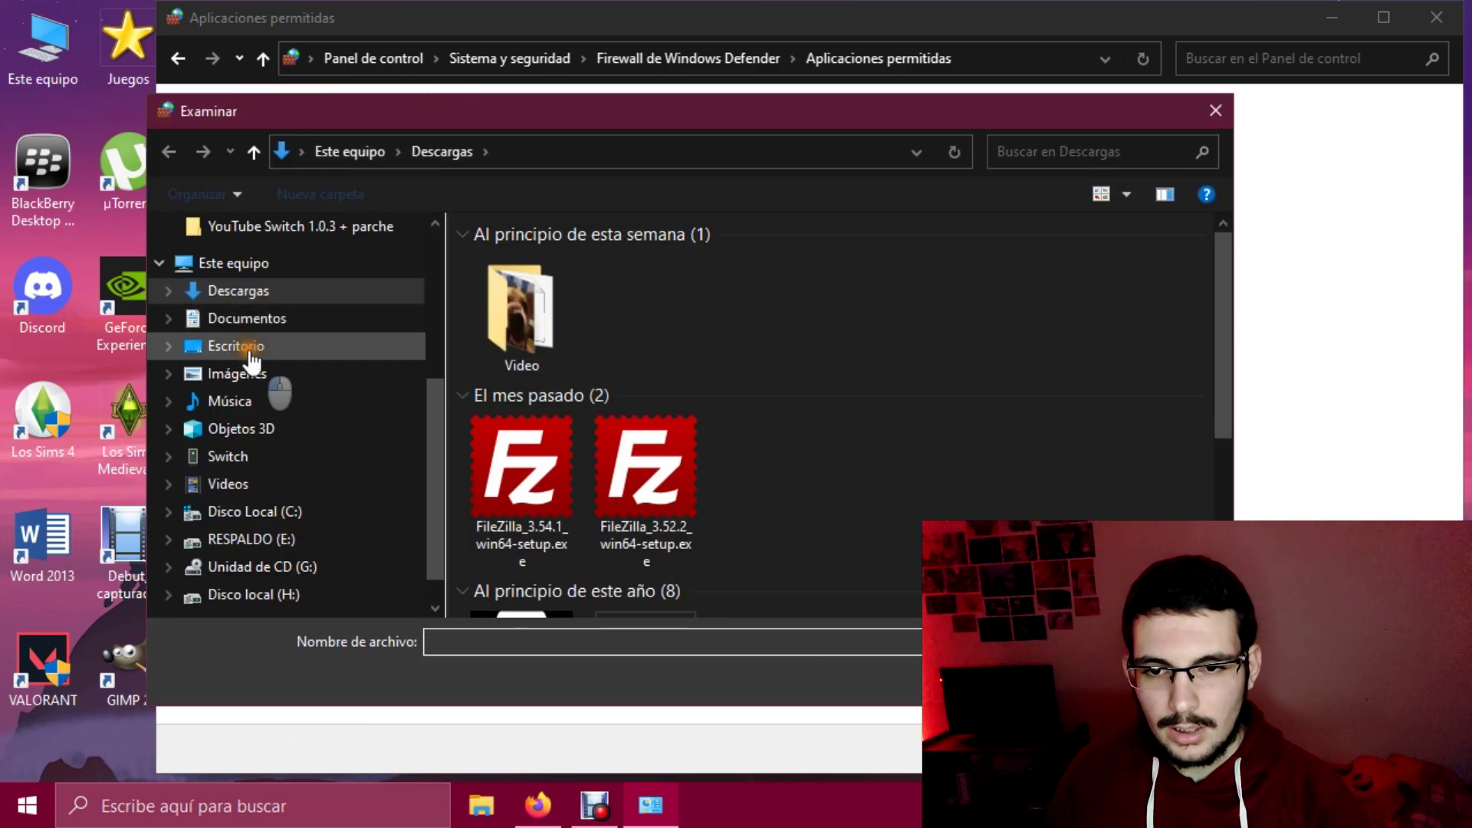
pyautogui.click(238, 346)
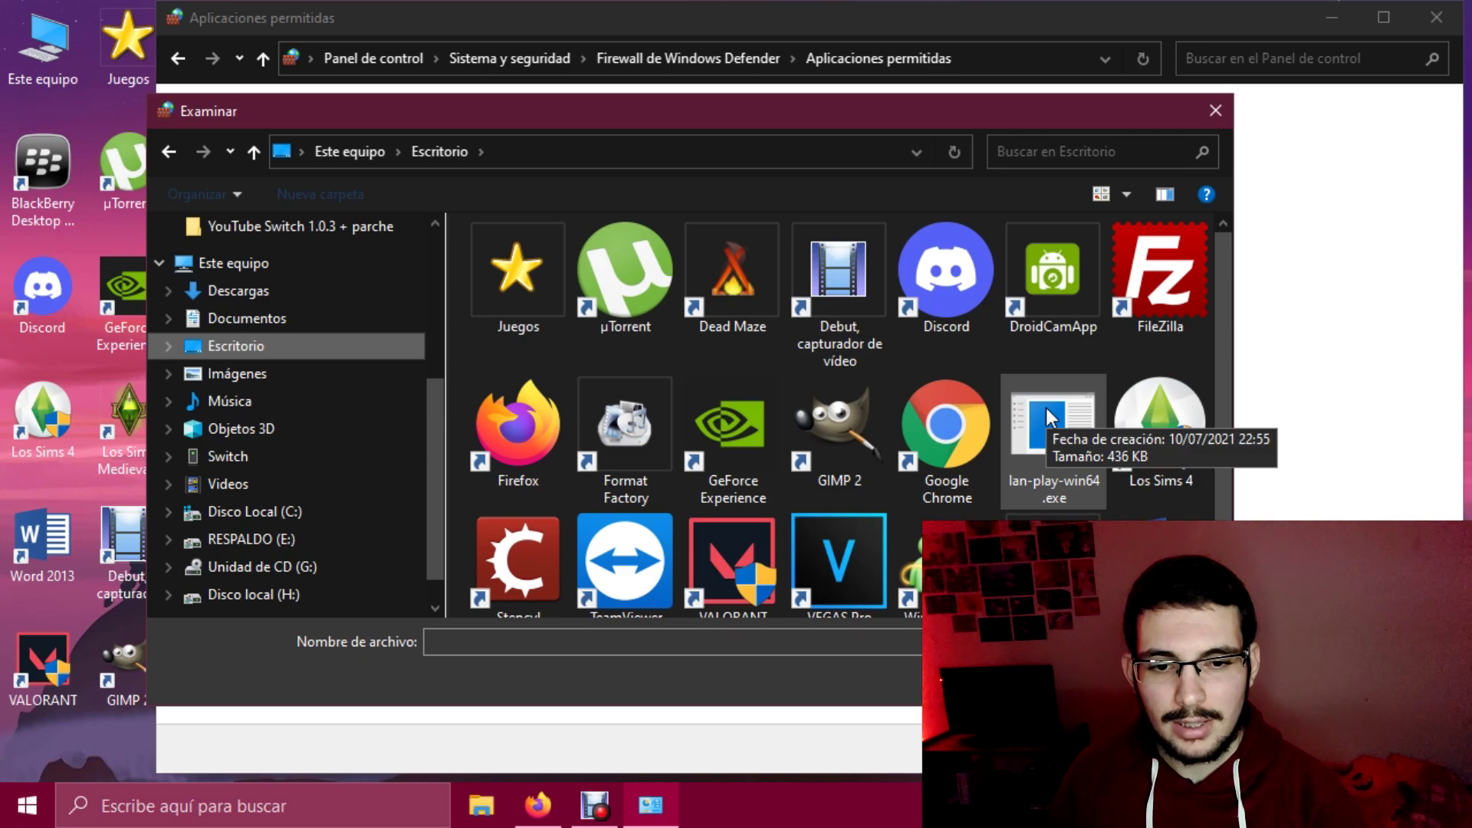
pyautogui.doubleClick(1046, 408)
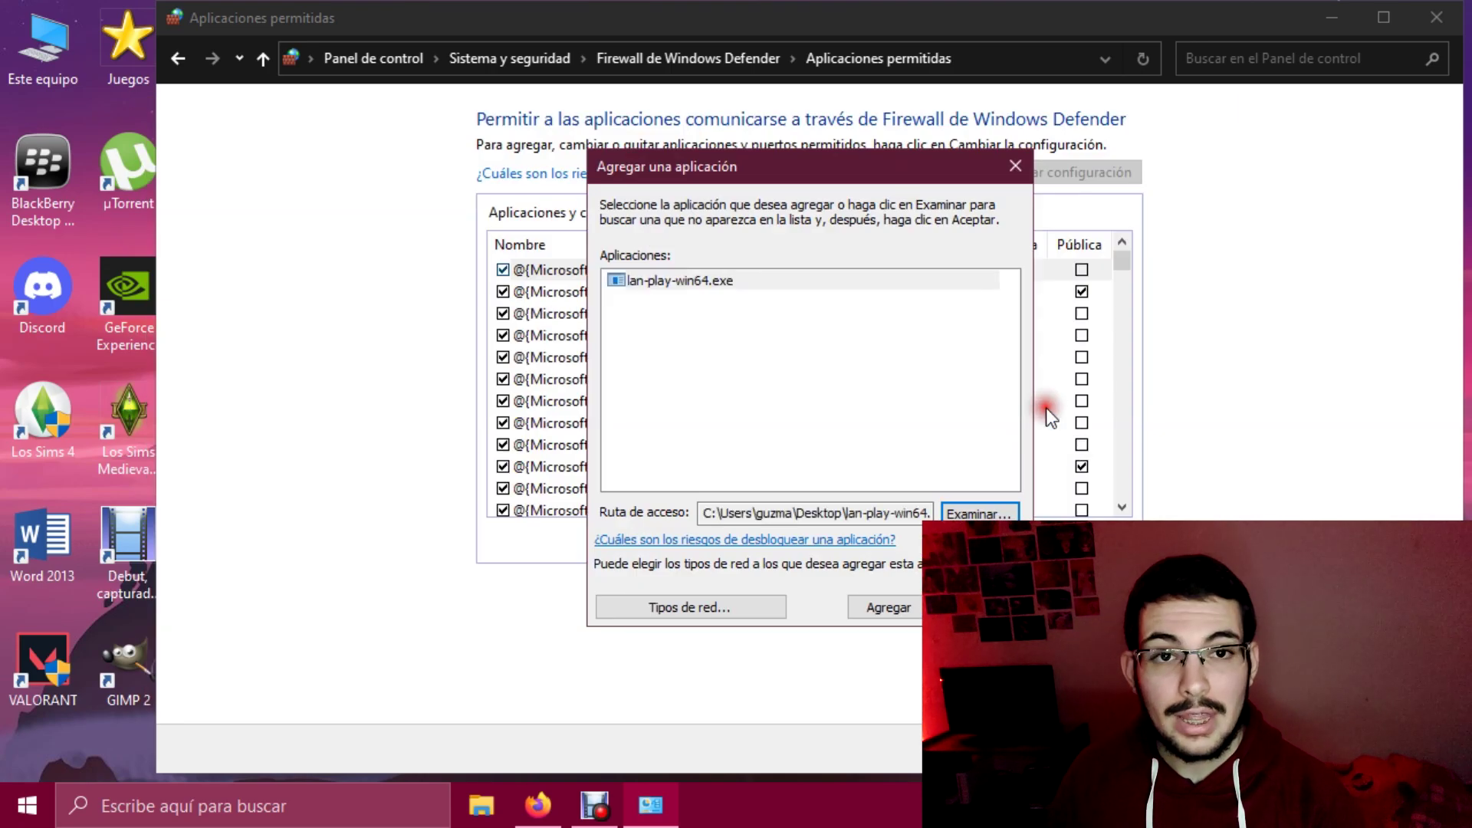
pyautogui.click(893, 607)
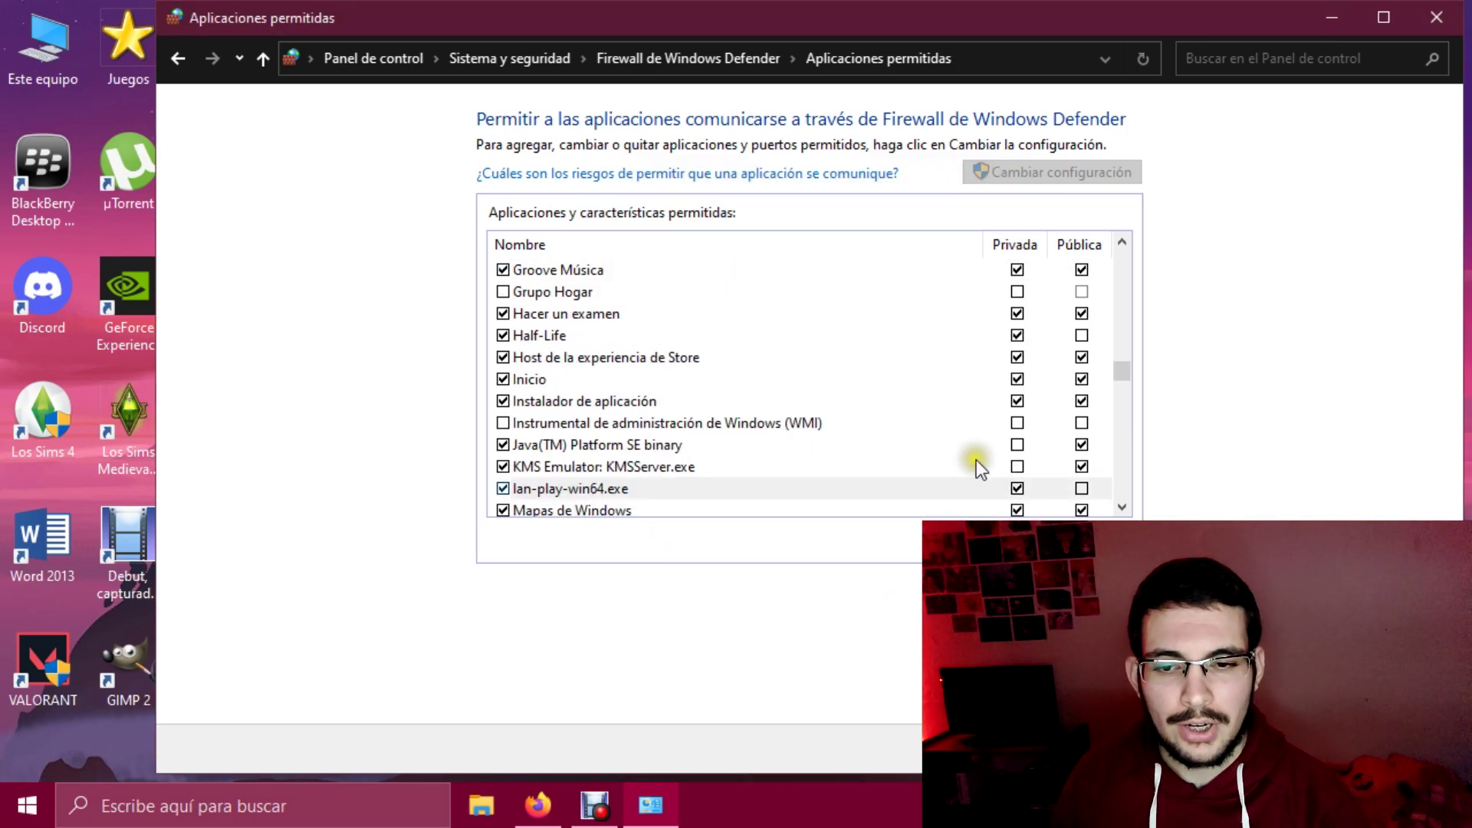
# Step: Allow lan-play-win64.exe on public networks too, save the allowed applications and close the firewall window
pyautogui.scroll(-1, 605, 483)
pyautogui.click(596, 420)
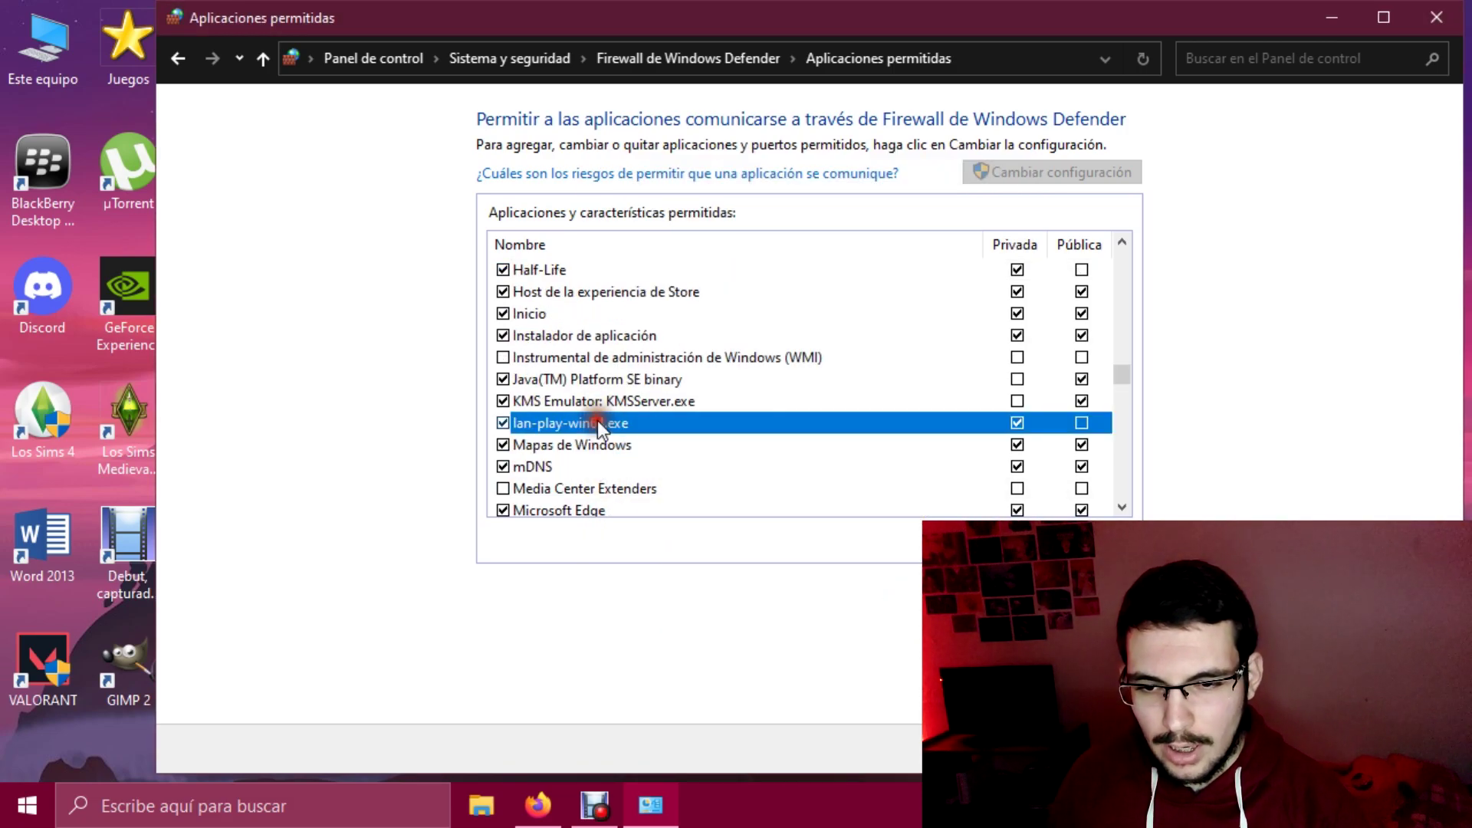
pyautogui.click(1081, 422)
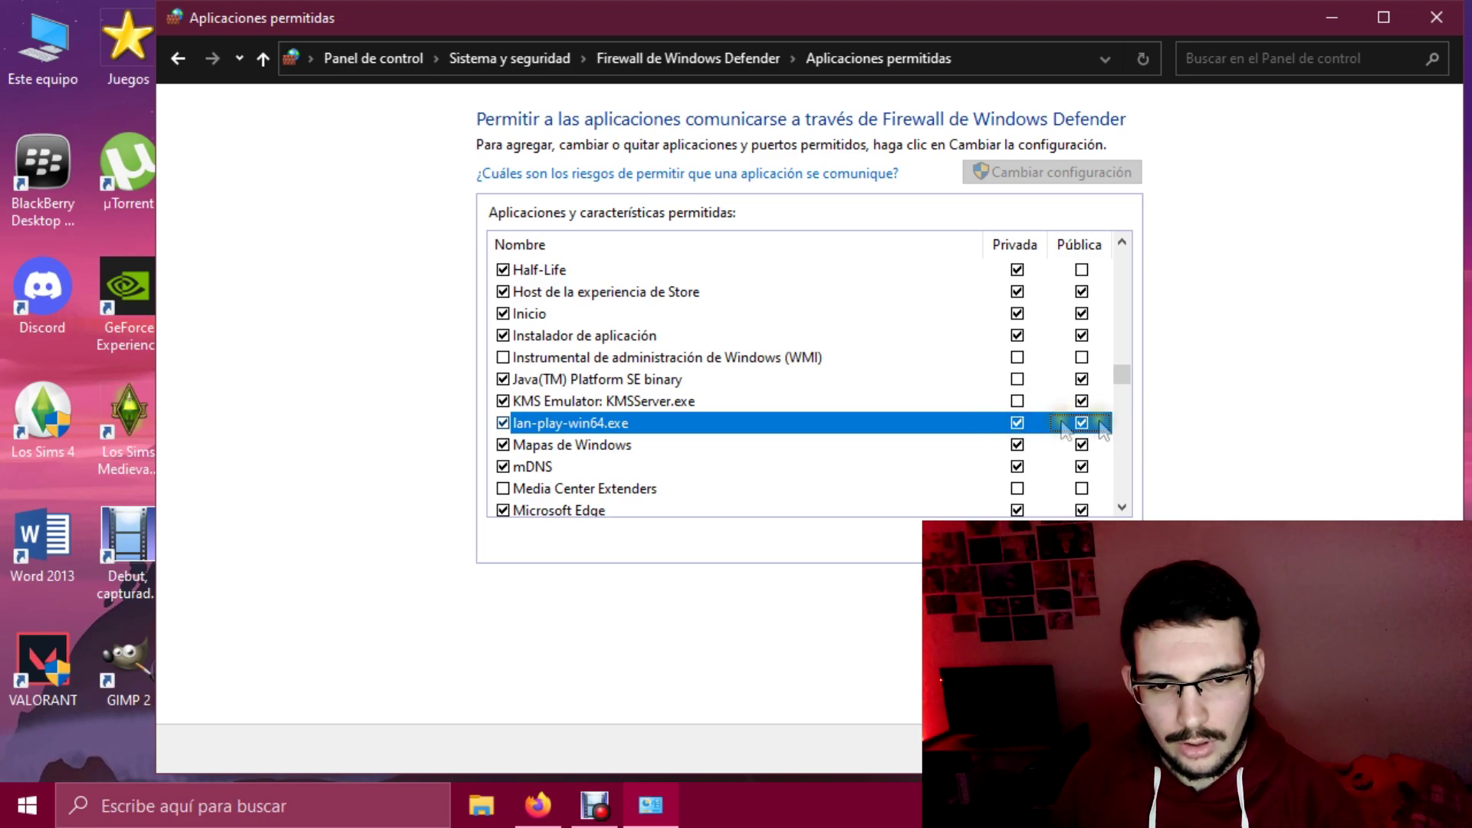
pyautogui.press('Return')
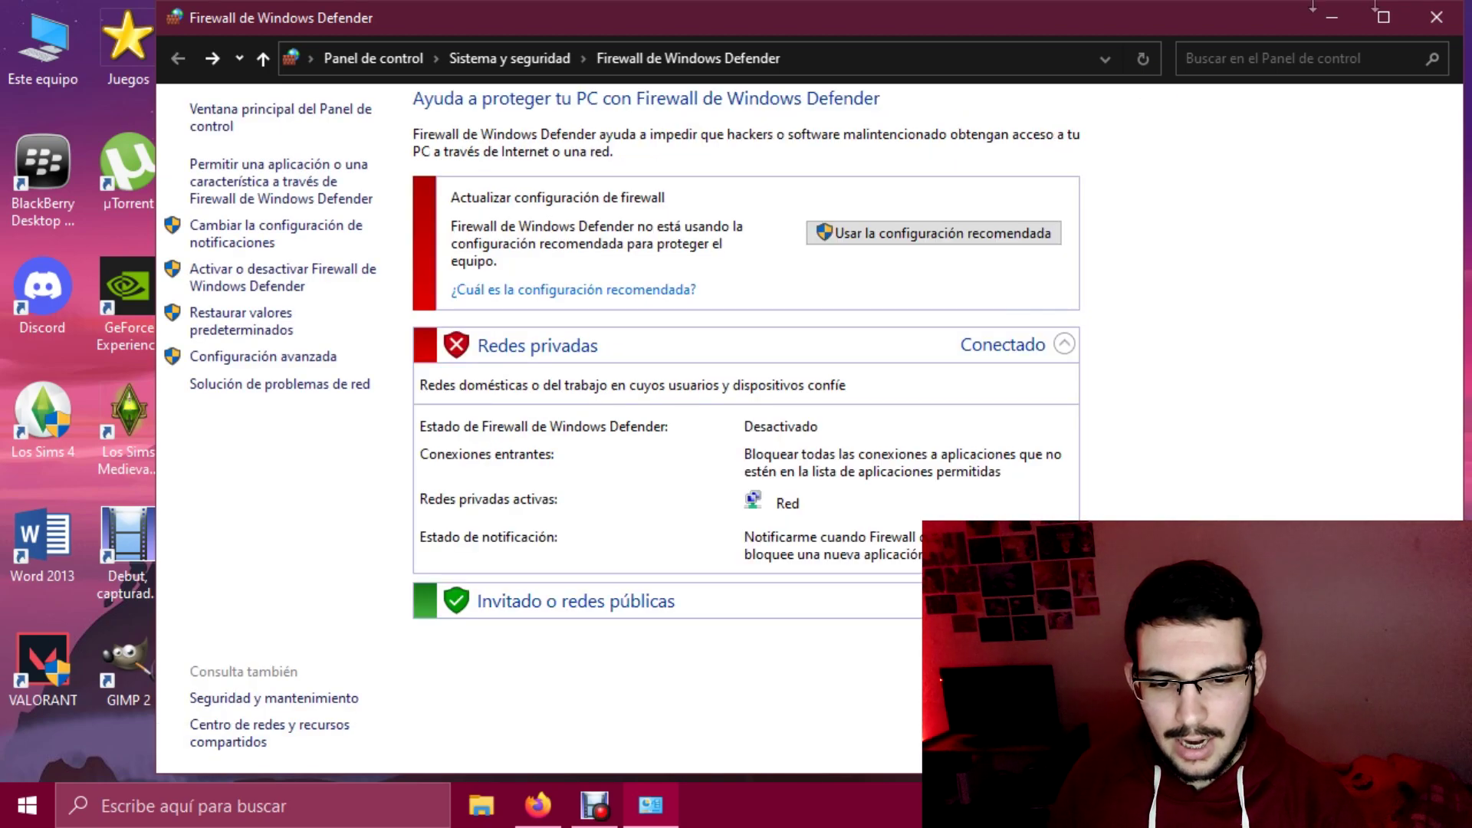
pyautogui.click(1436, 17)
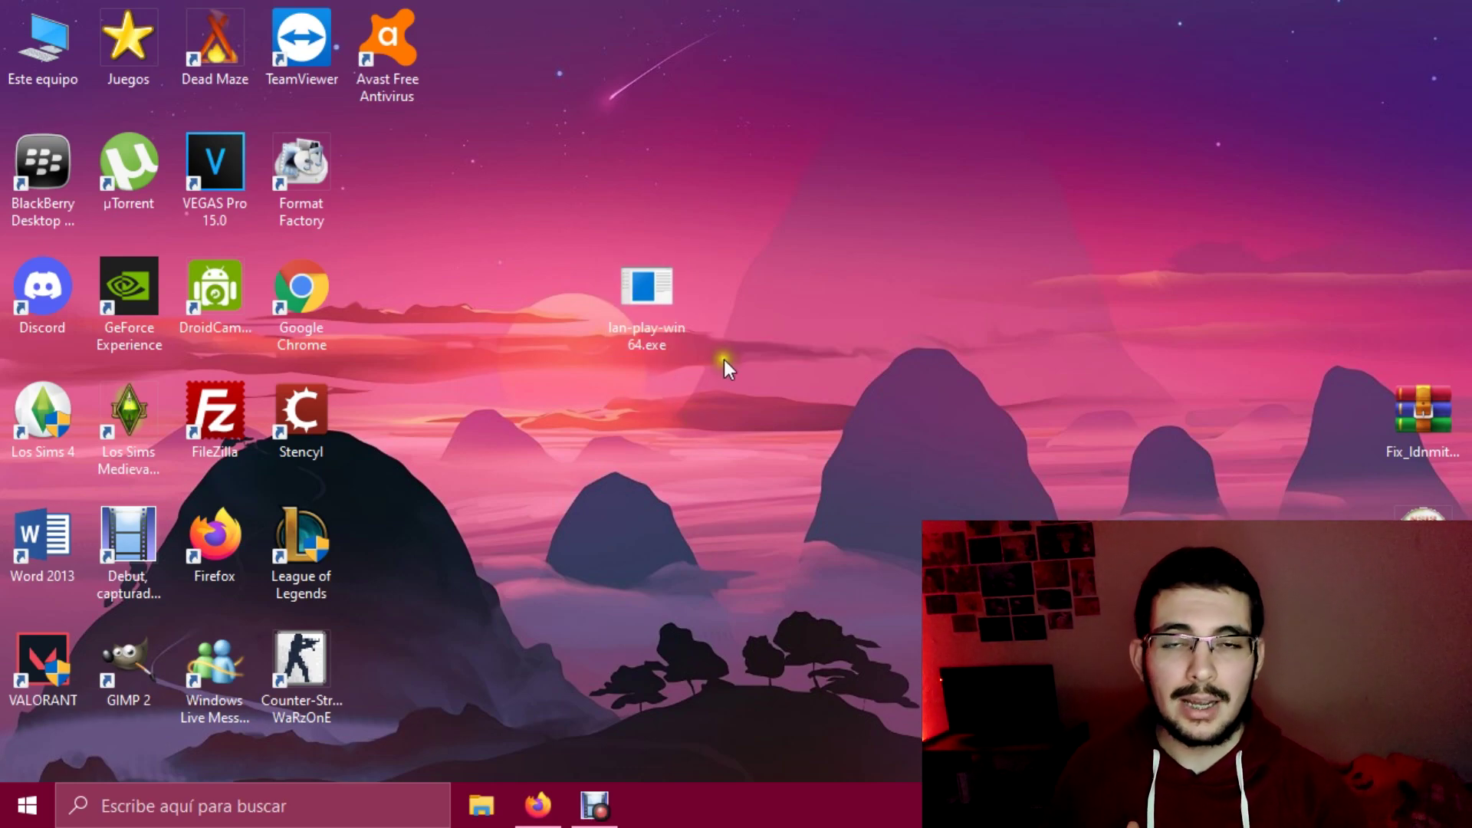
# Step: Set lan-play-win64.exe on the desktop to run as administrator in its compatibility properties and accept the change
pyautogui.click(659, 302)
pyautogui.rightClick(661, 307)
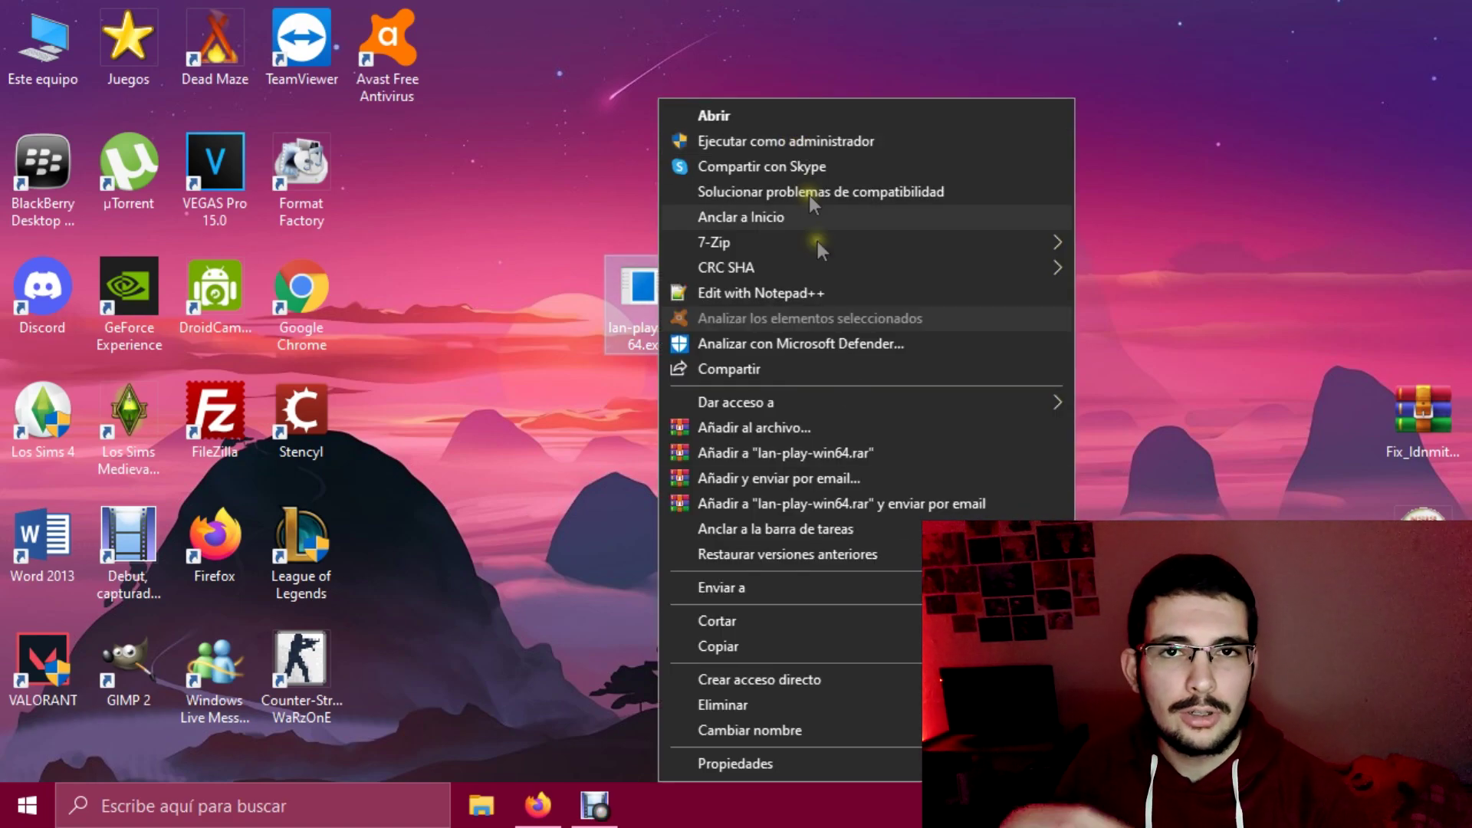
pyautogui.click(872, 756)
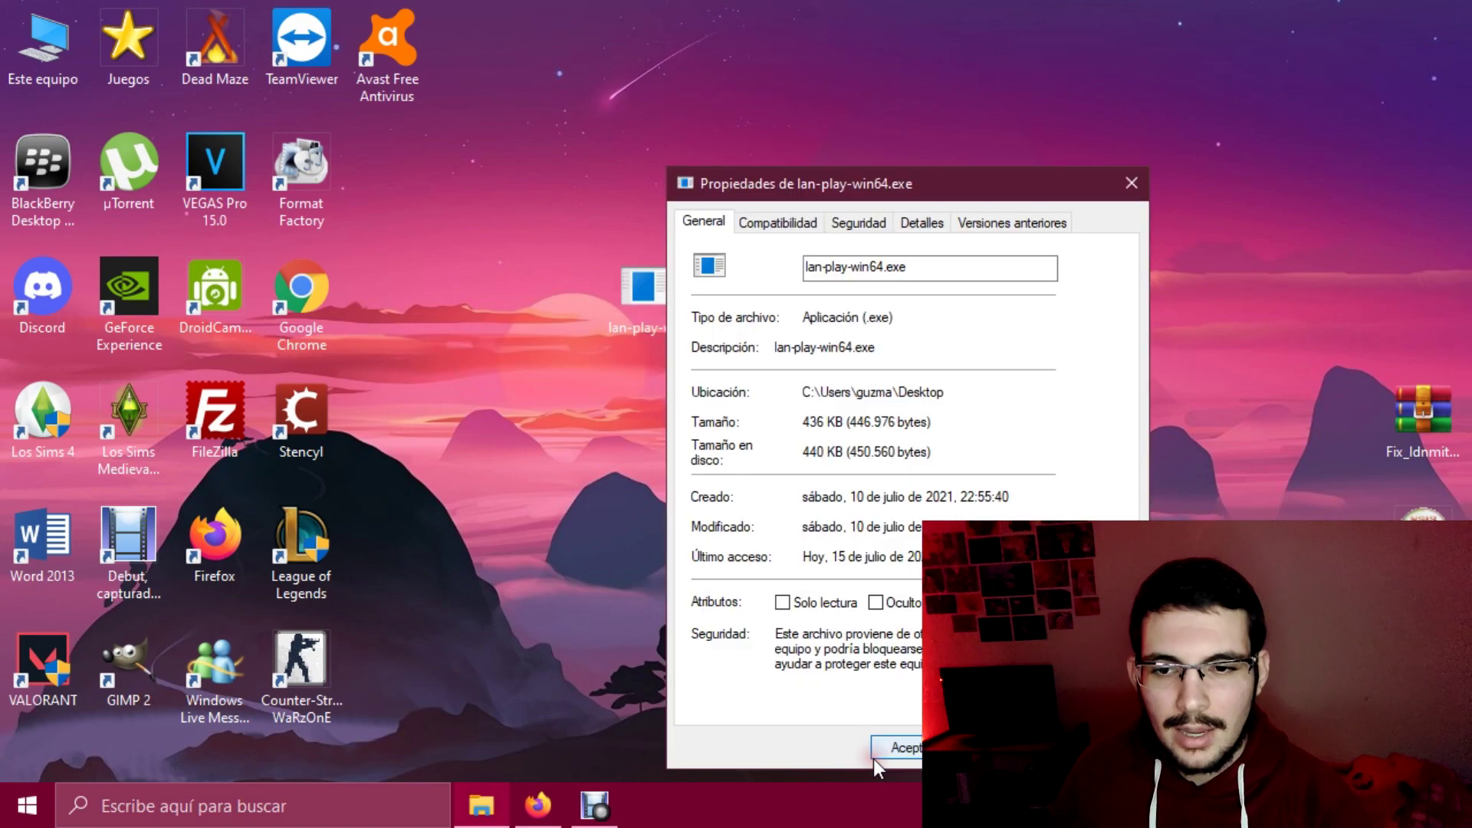
pyautogui.click(799, 222)
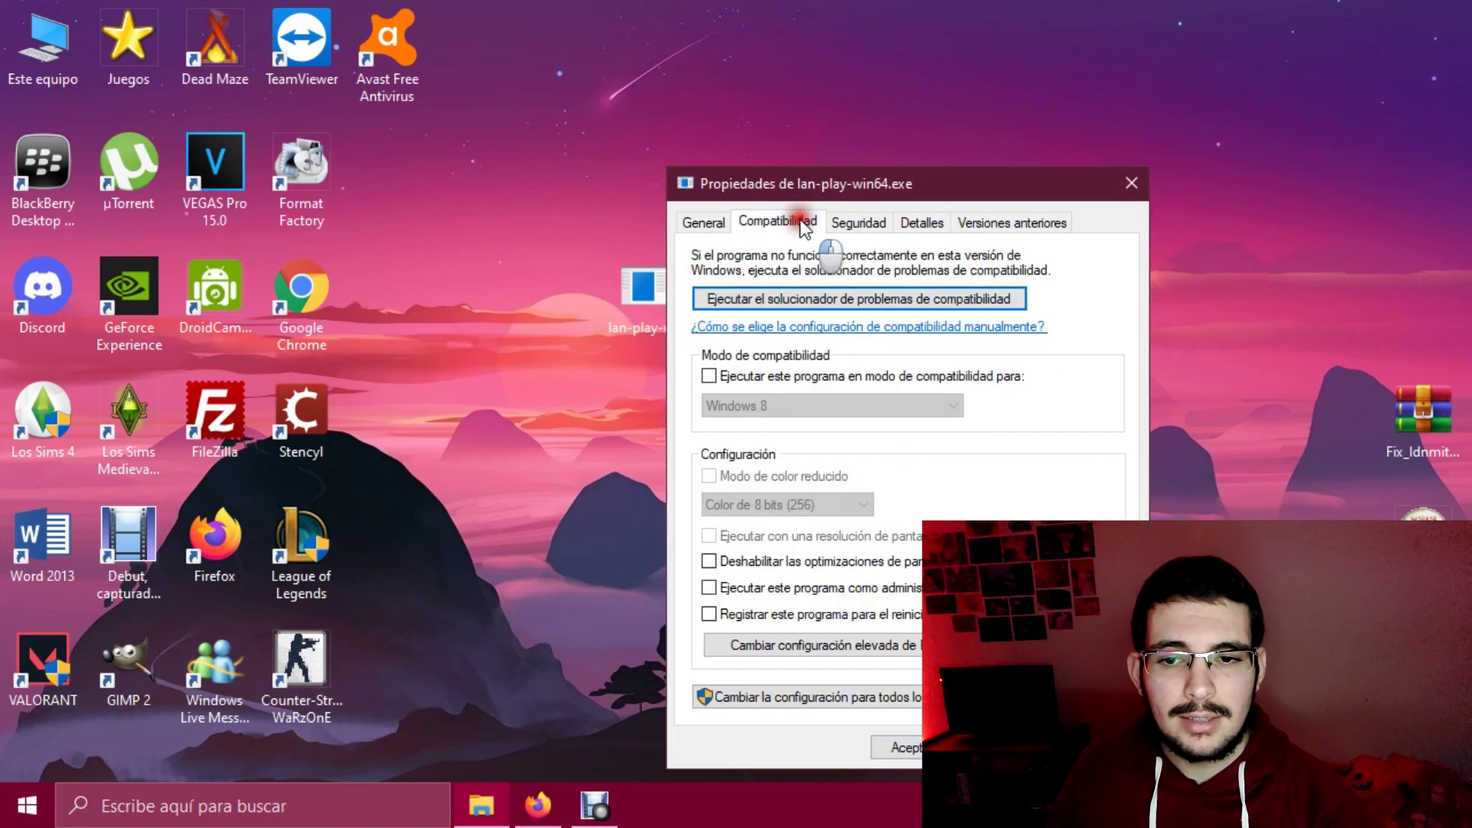
pyautogui.click(825, 590)
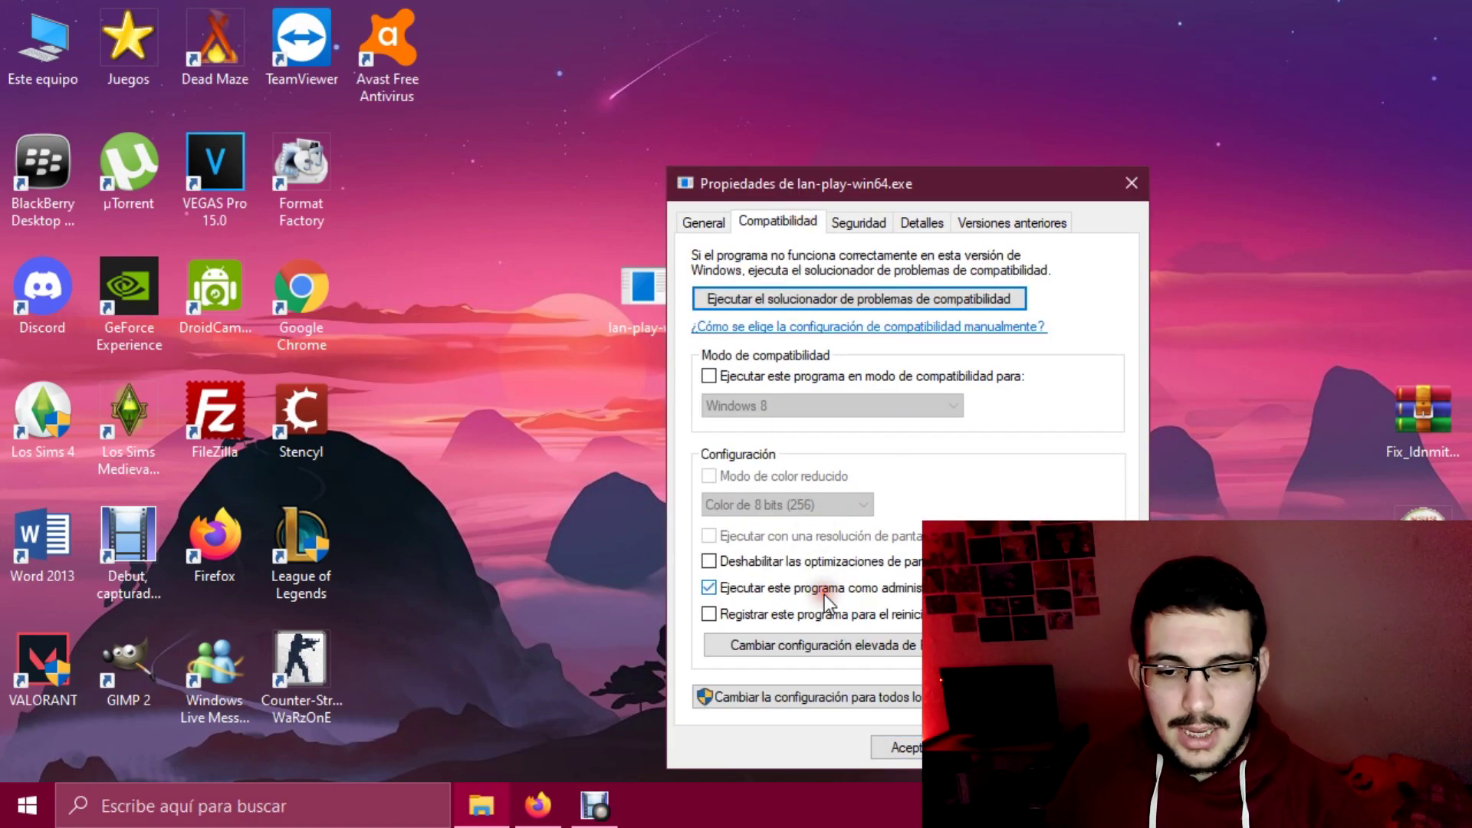
pyautogui.click(916, 750)
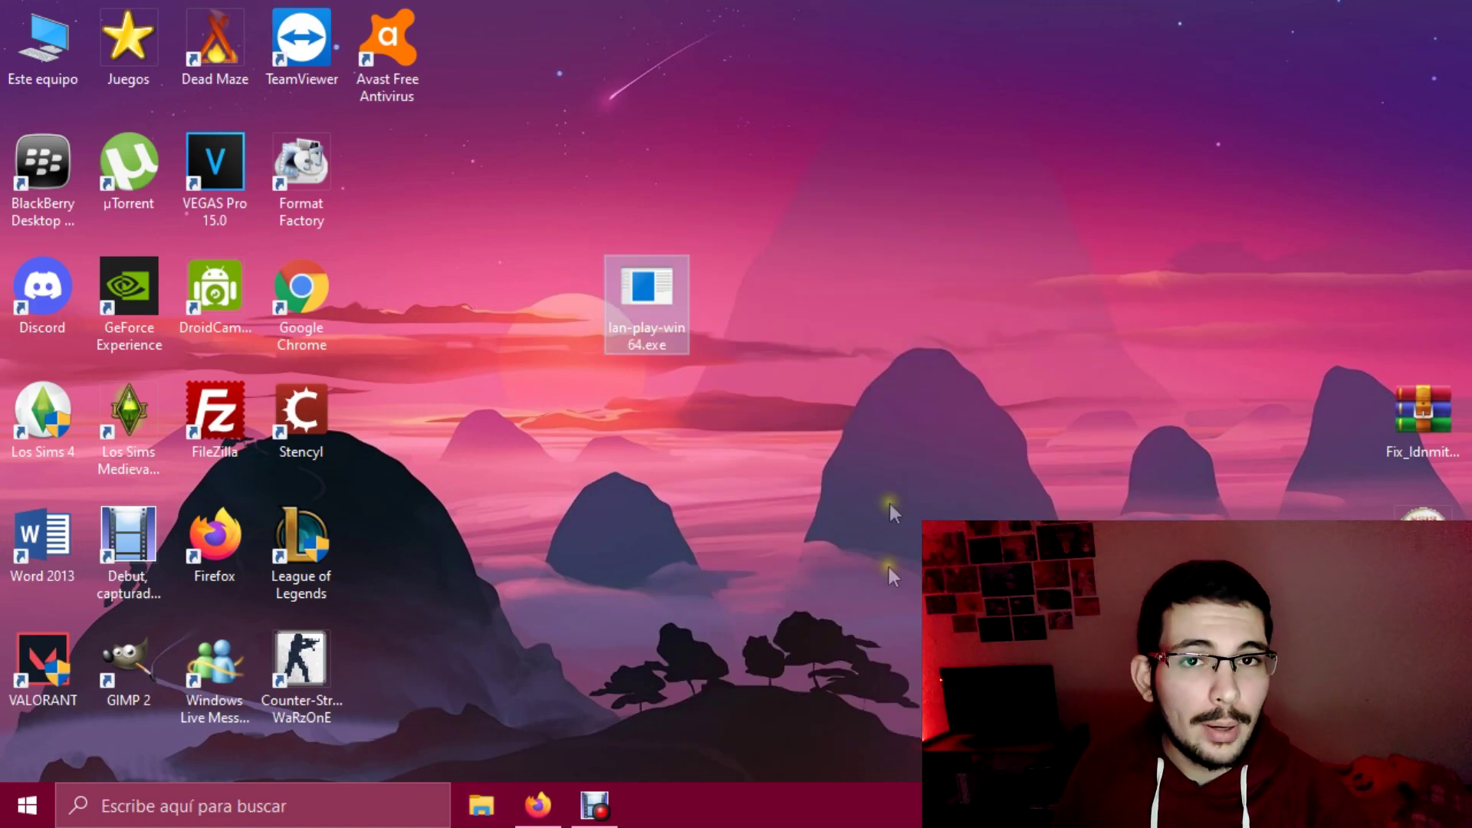
# Step: Launch lan-play-win64.exe and move its console window higher on the desktop
pyautogui.doubleClick(660, 286)
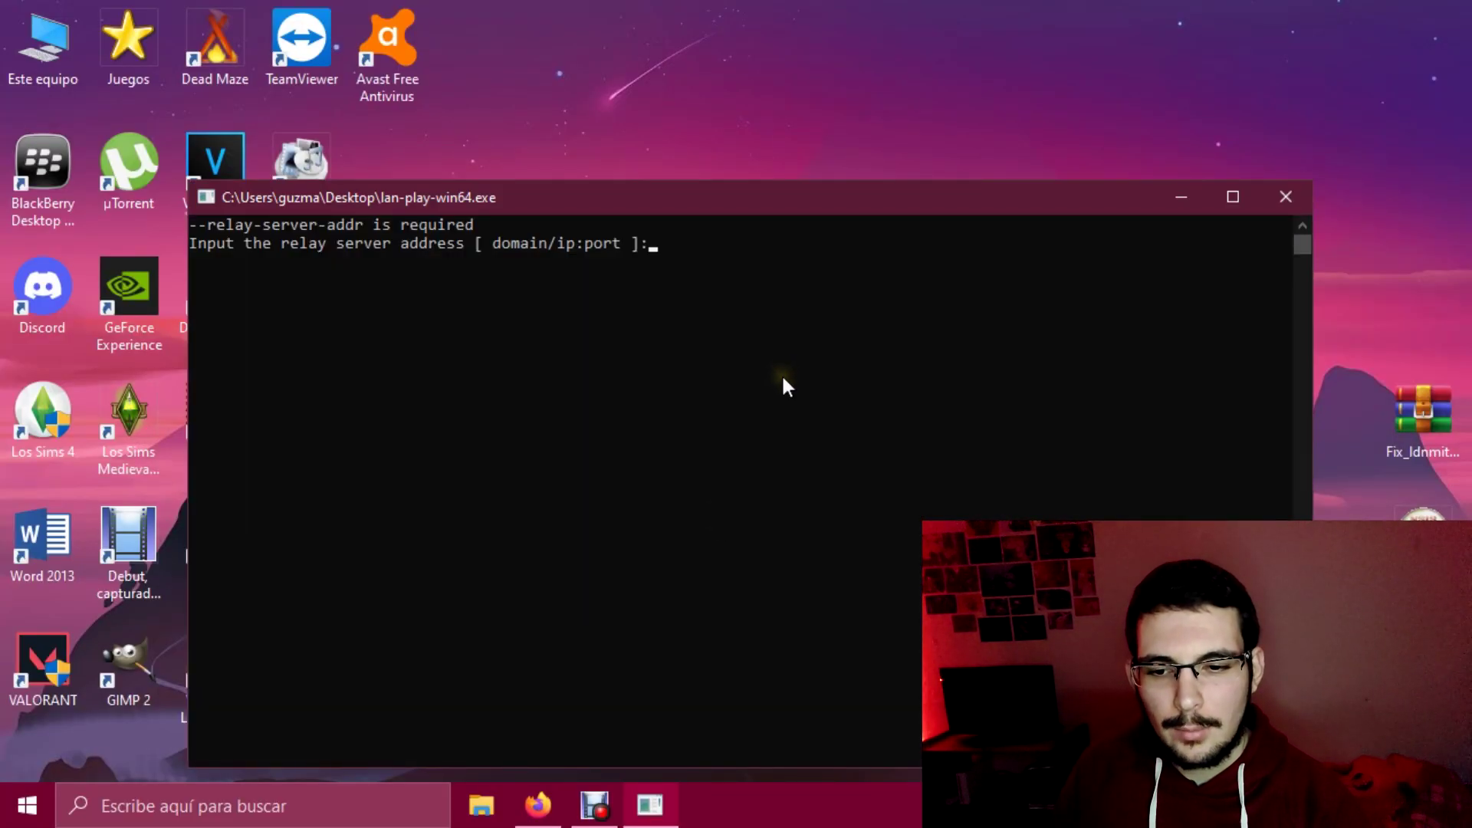
pyautogui.moveTo(669, 199); pyautogui.dragTo(638, 123)
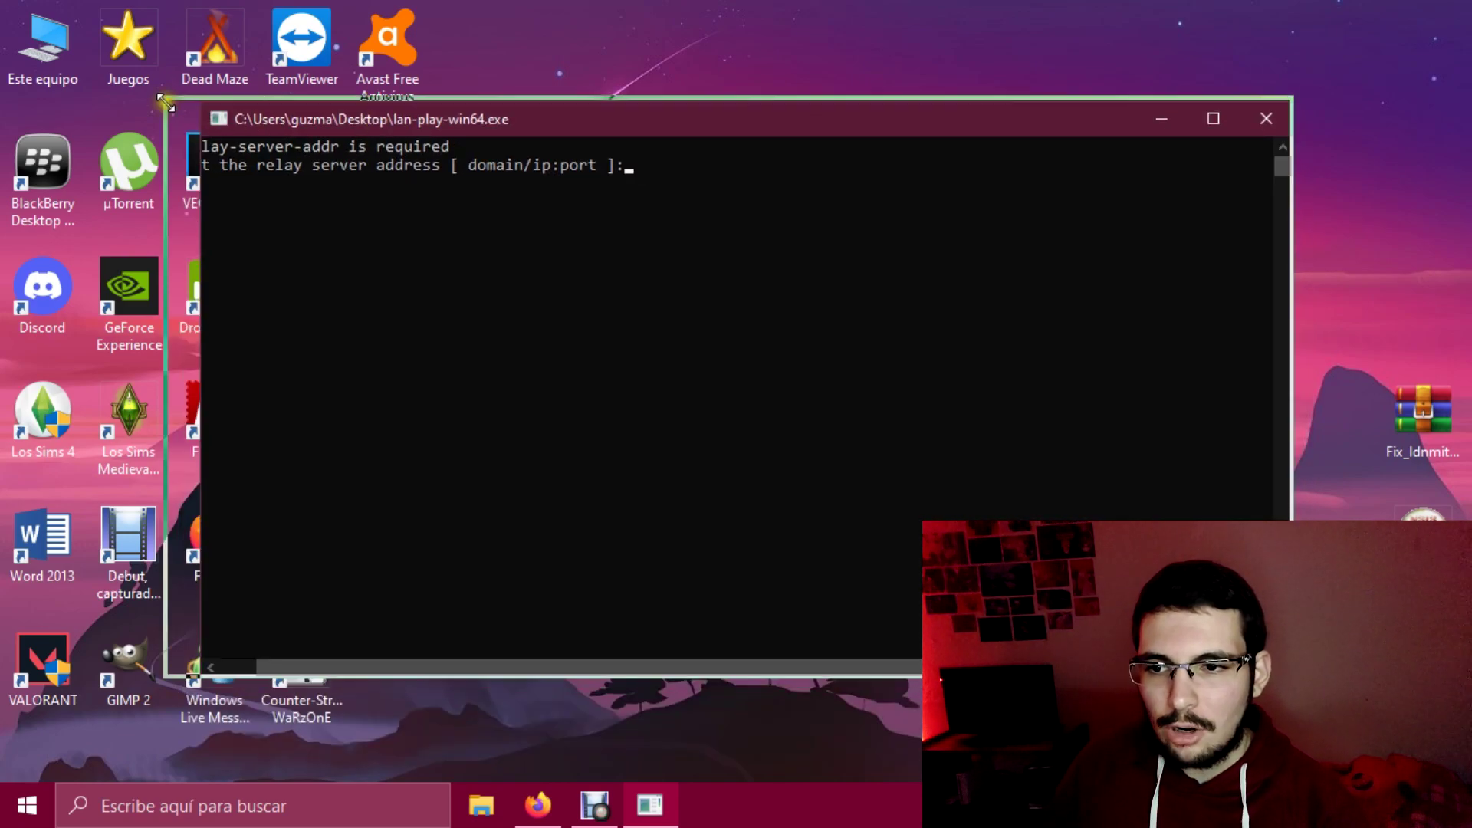
pyautogui.moveTo(226, 112); pyautogui.dragTo(251, 103)
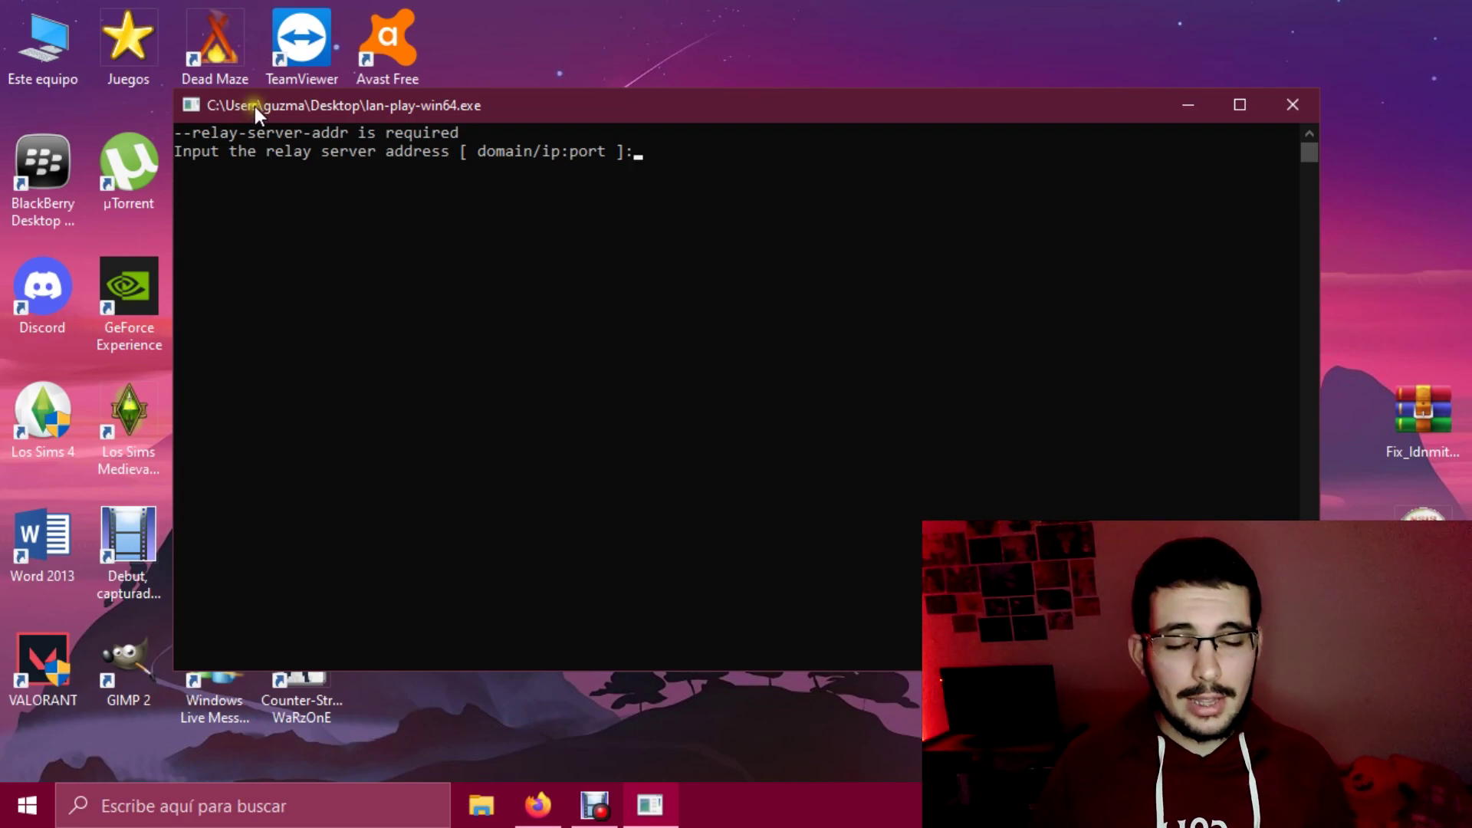
# Step: Switch to Firefox, compare the servers' ping and uptime on the LAN Play status page, and copy the address joinsg.net:11453
pyautogui.click(538, 805)
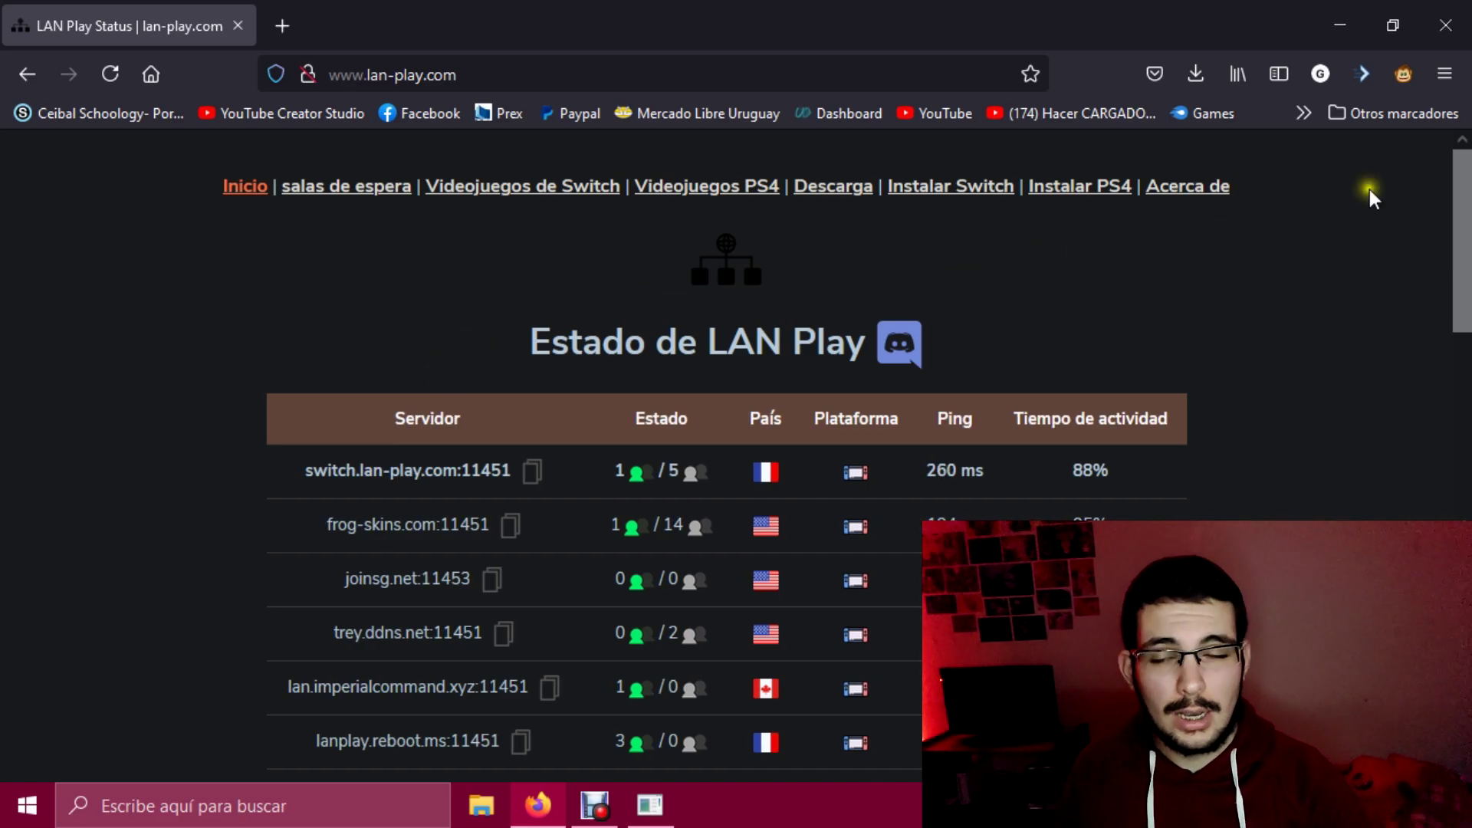
pyautogui.moveTo(1465, 224); pyautogui.dragTo(1468, 287)
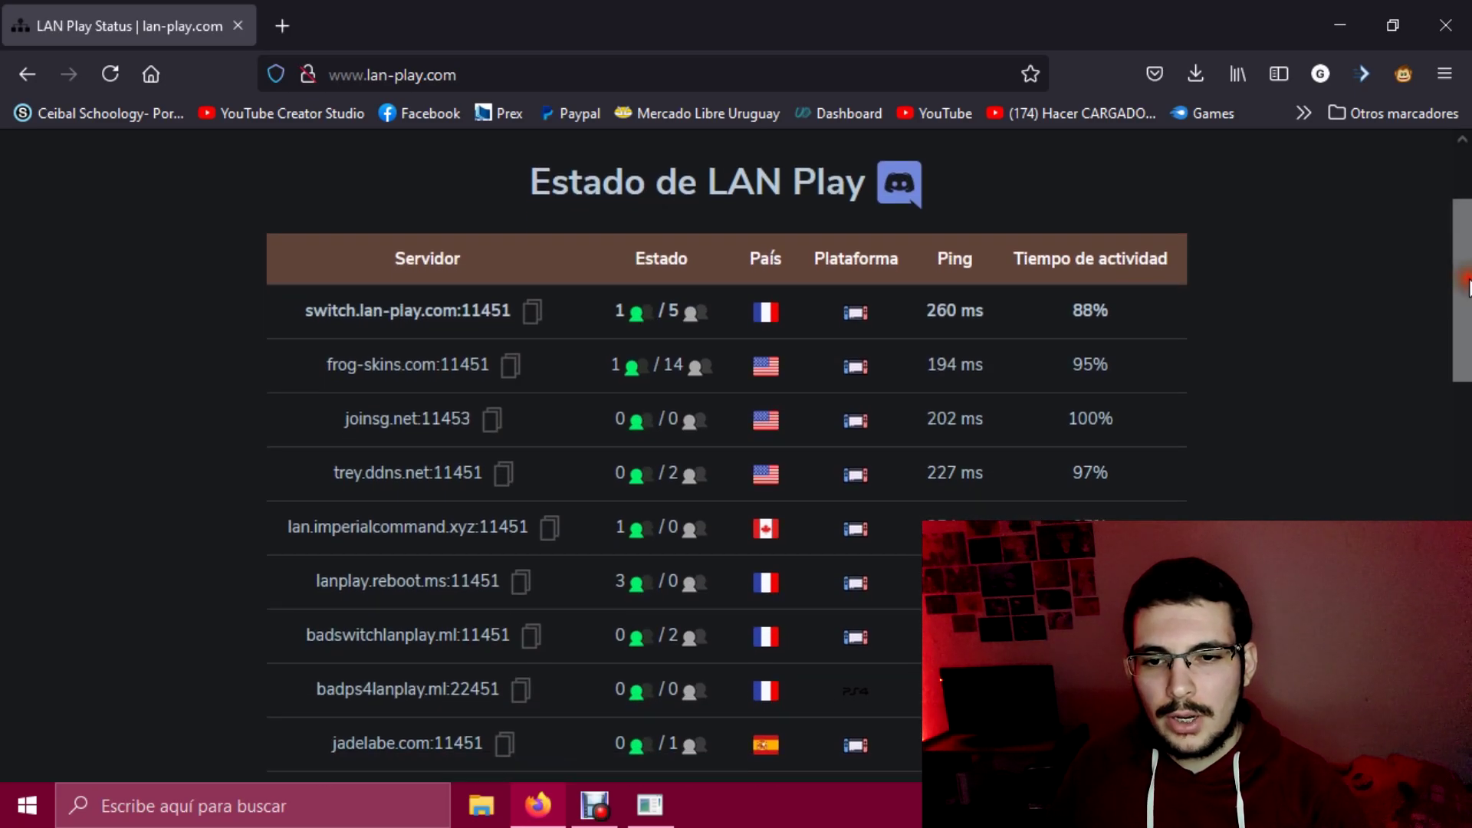
pyautogui.rightClick(1104, 306)
pyautogui.click(1206, 223)
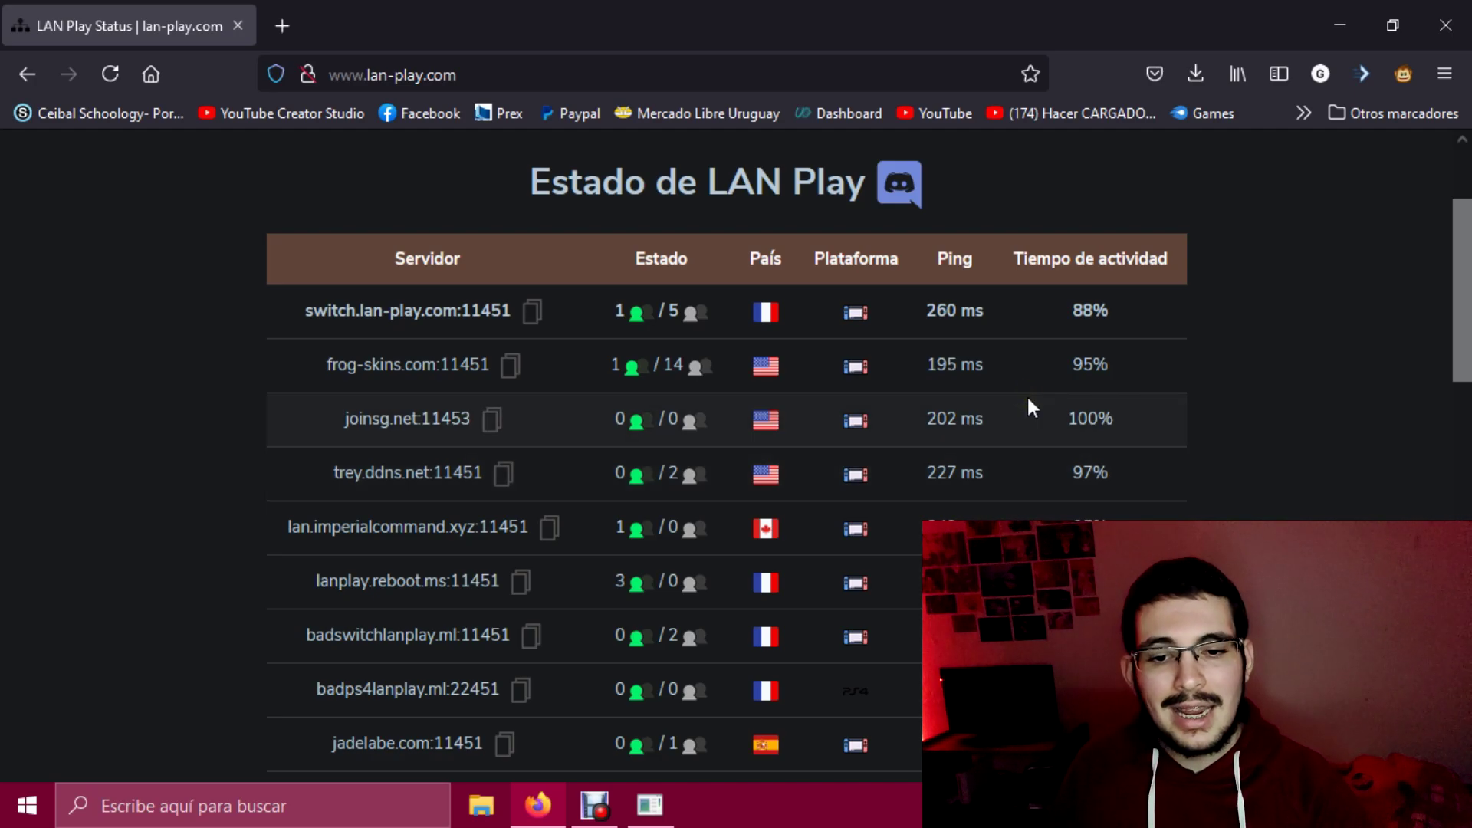
pyautogui.moveTo(1462, 269); pyautogui.dragTo(1464, 392)
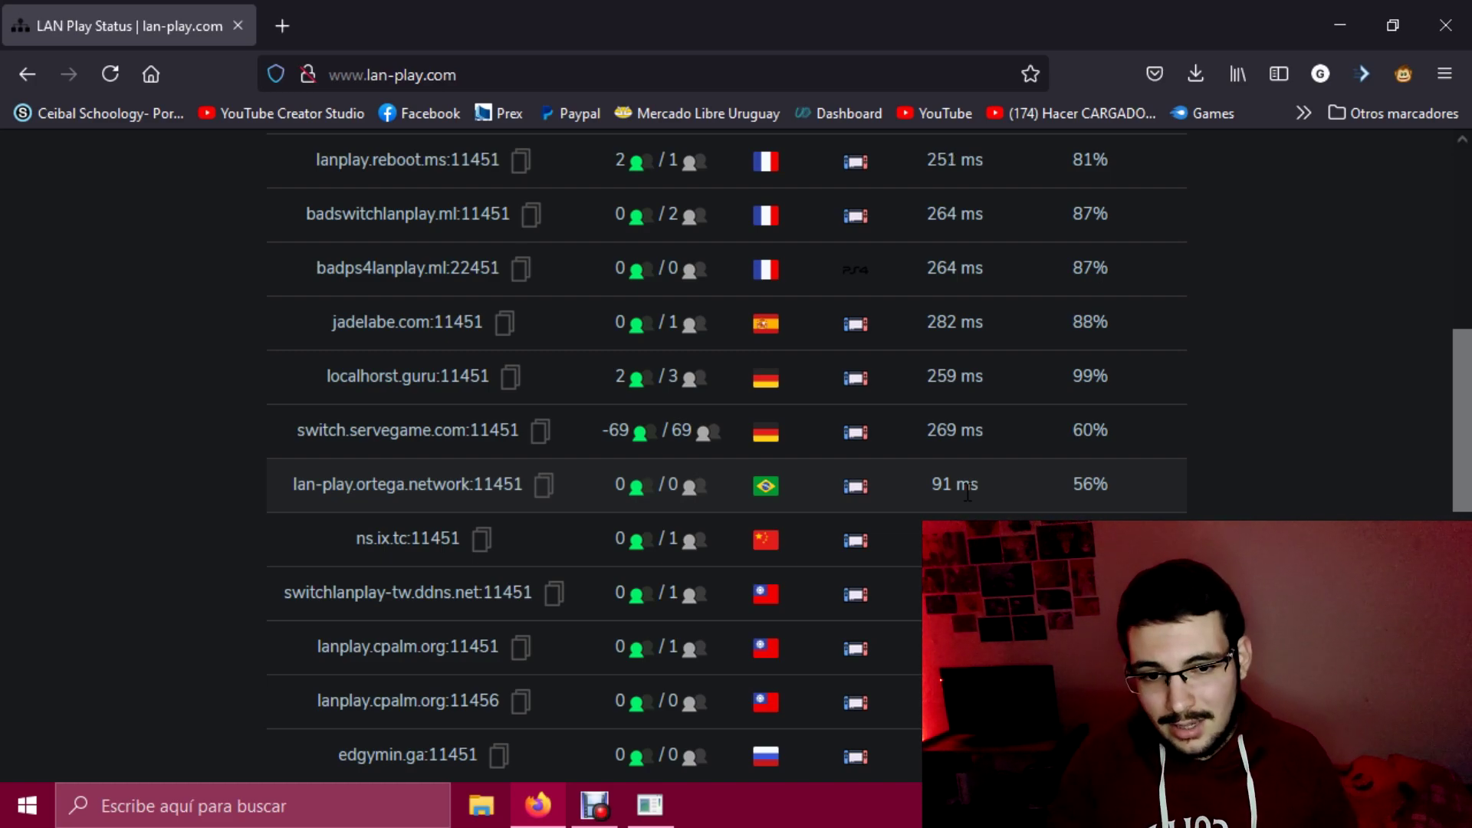
pyautogui.scroll(5, 968, 493)
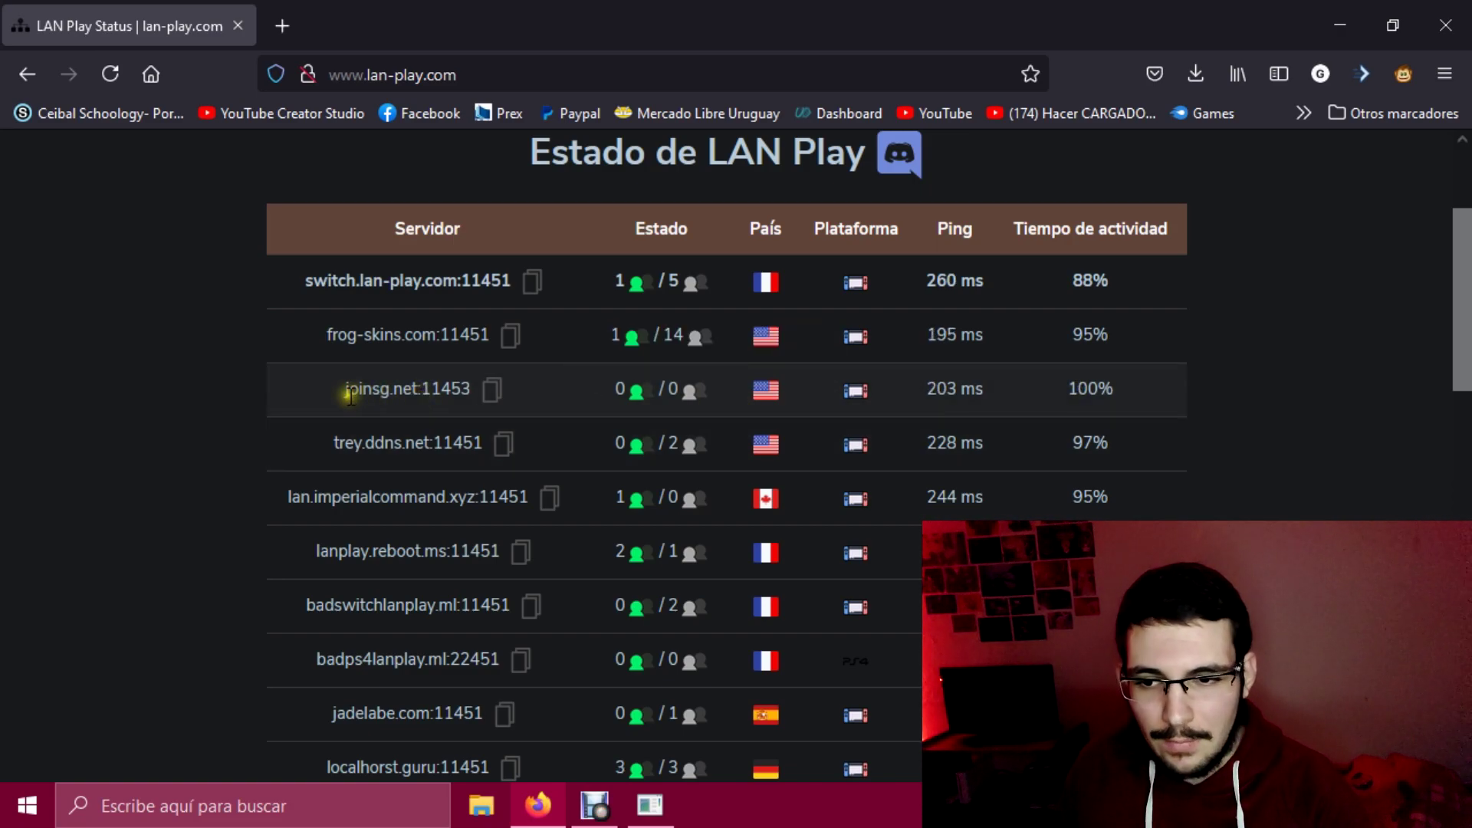
pyautogui.moveTo(473, 389)
pyautogui.mouseDown()
pyautogui.moveTo(423, 391)
pyautogui.moveTo(387, 415)
pyautogui.moveTo(471, 393)
pyautogui.mouseUp()
pyautogui.rightClick(438, 388)
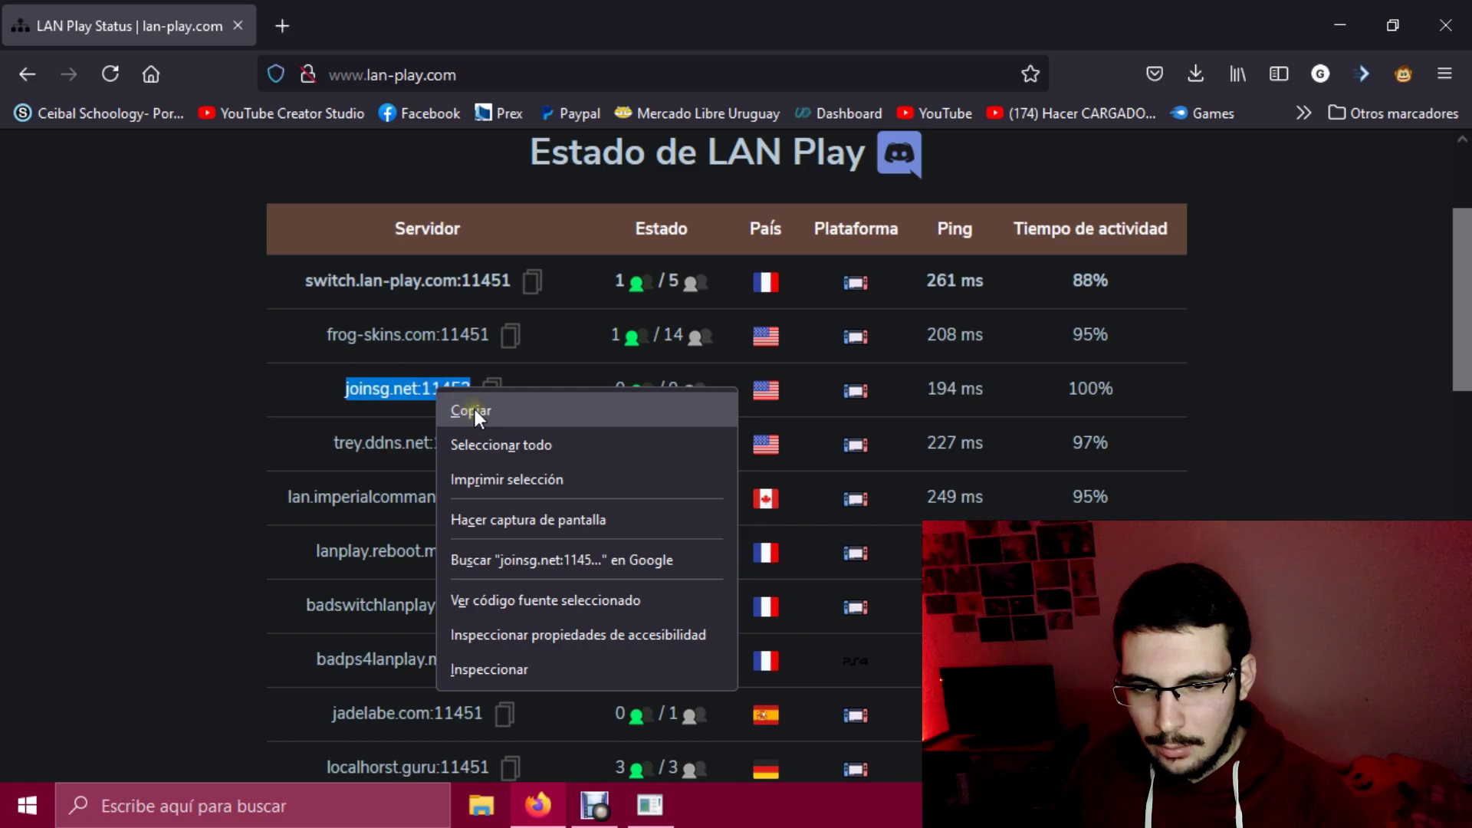
pyautogui.click(475, 410)
# Step: Switch back to the lan-play-win64.exe console and submit joinsg.net:11453 as the relay server address
pyautogui.click(648, 814)
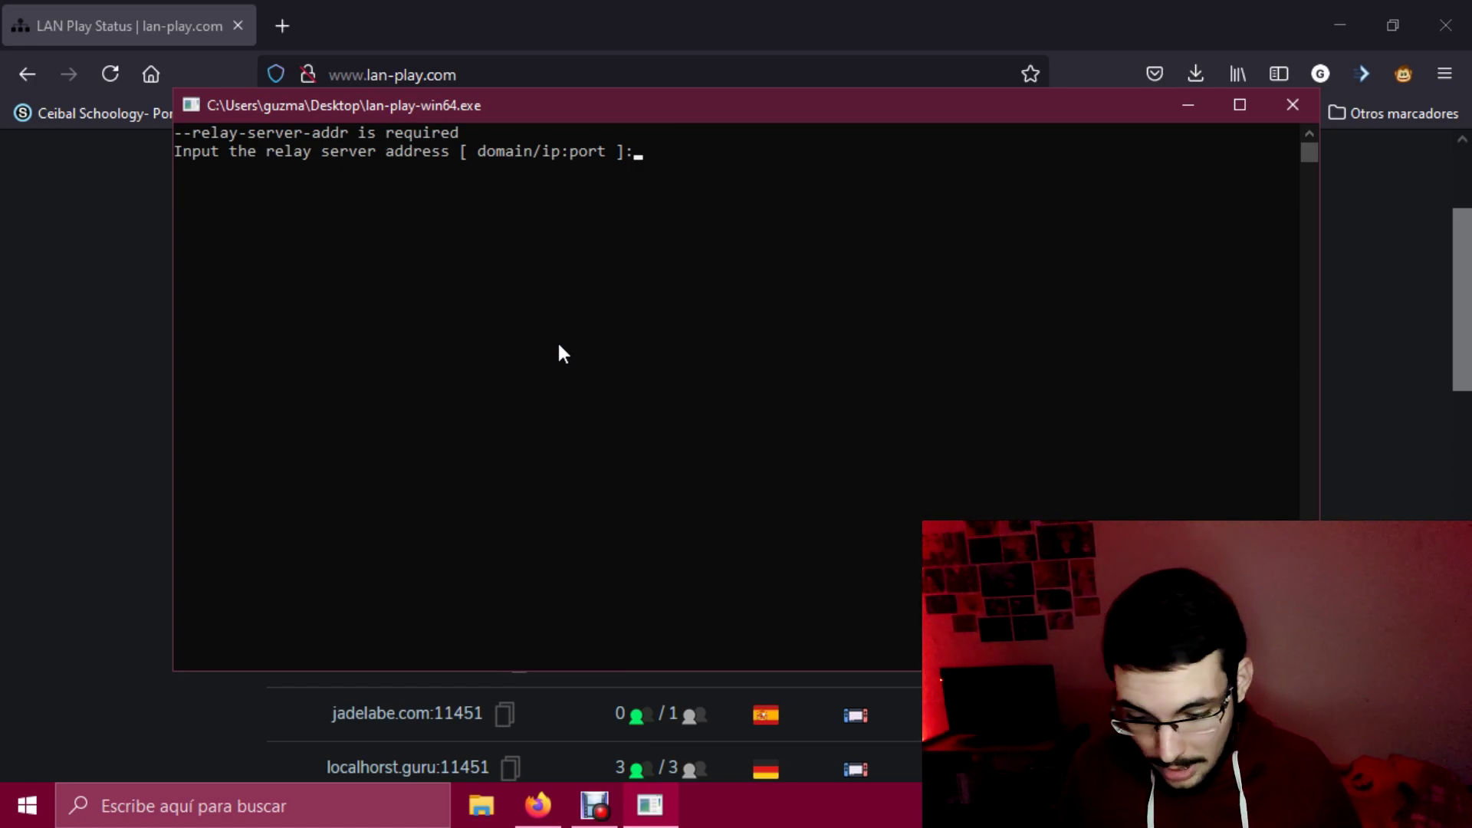
pyautogui.hotkey('ctrl', 'v')
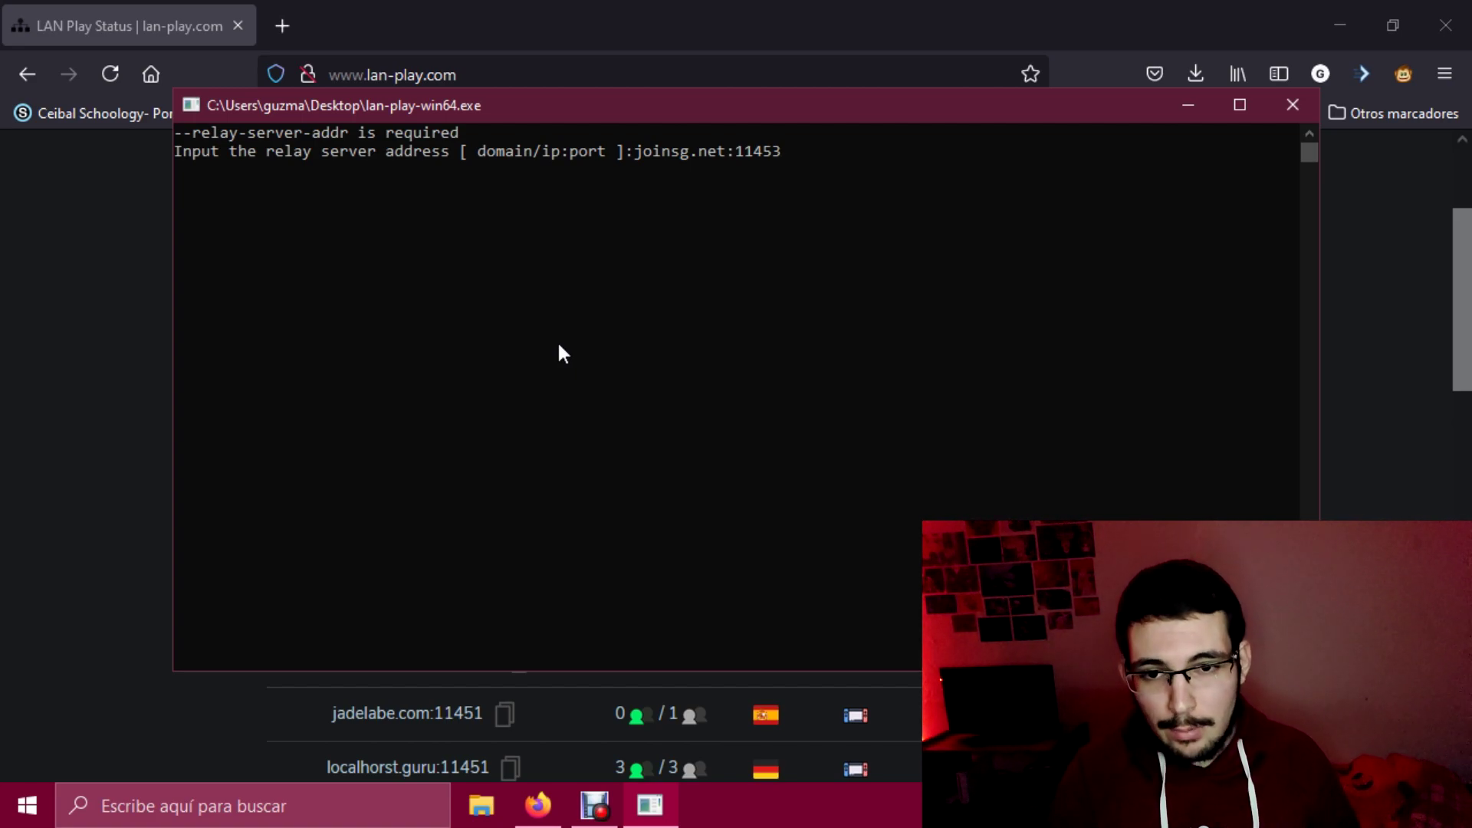
pyautogui.press('Return')
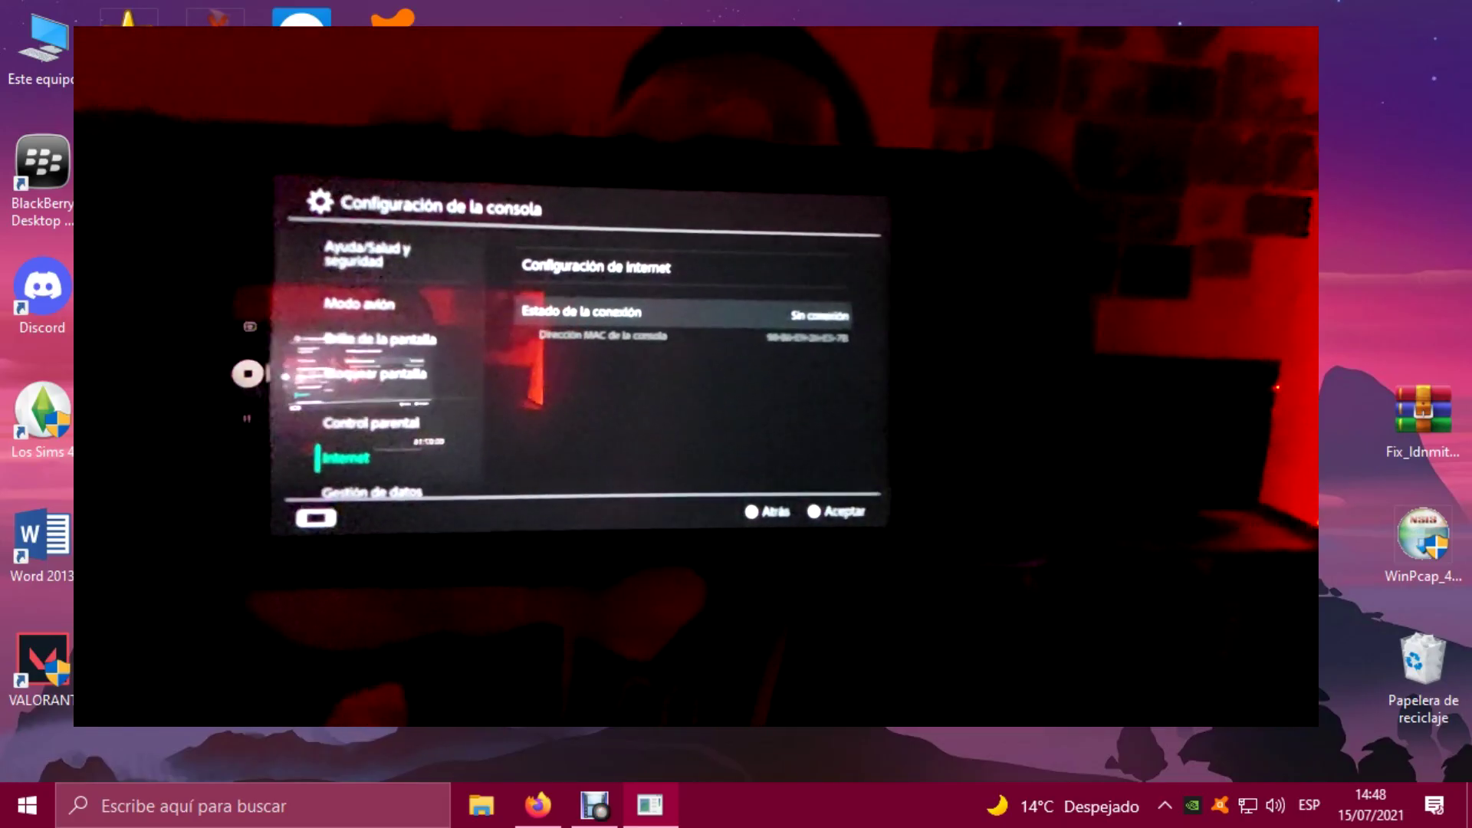